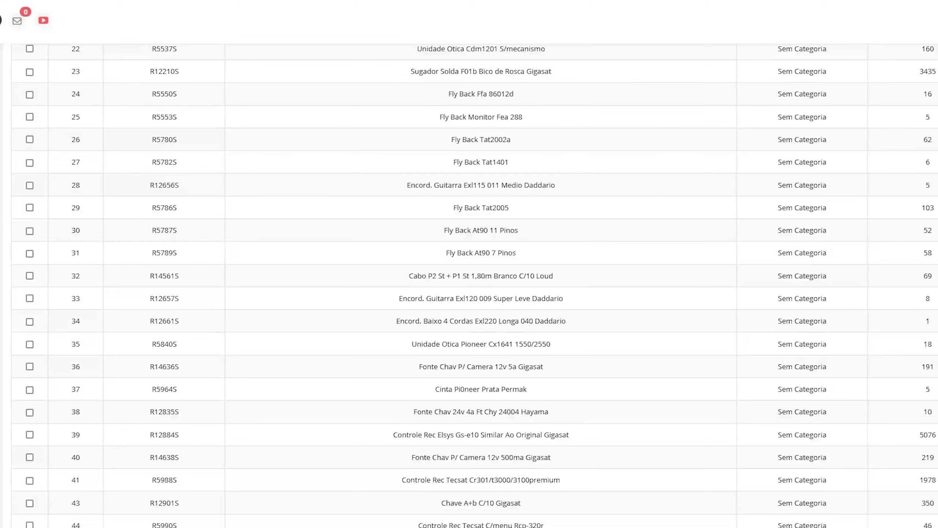
Open the item list of the EVOLUSOM - PR stock from the product stock overview.
{"action": "left_click_drag", "start_coordinate": [915, 491], "coordinate": [915, 222]}
{"action": "scroll", "coordinate": [924, 240], "scroll_direction": "up", "scroll_amount": 15}
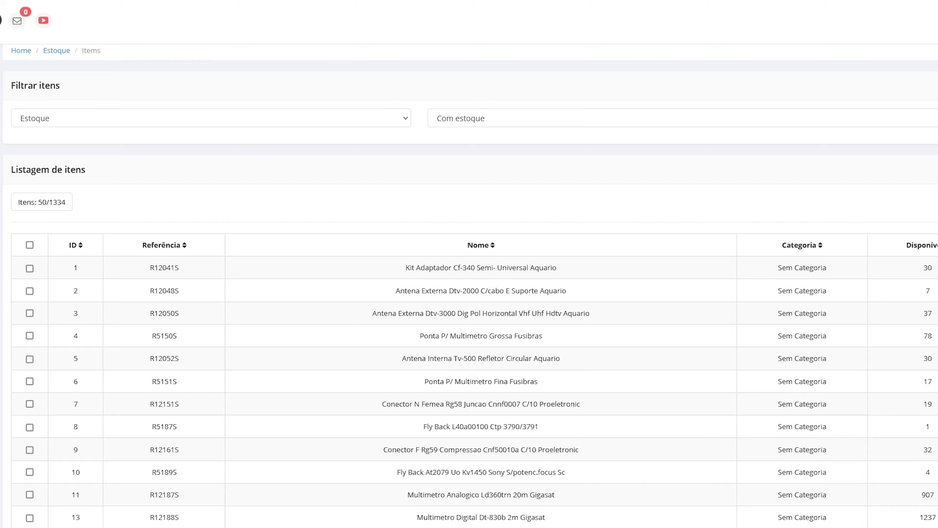
{"action": "left_click", "coordinate": [30, 97]}
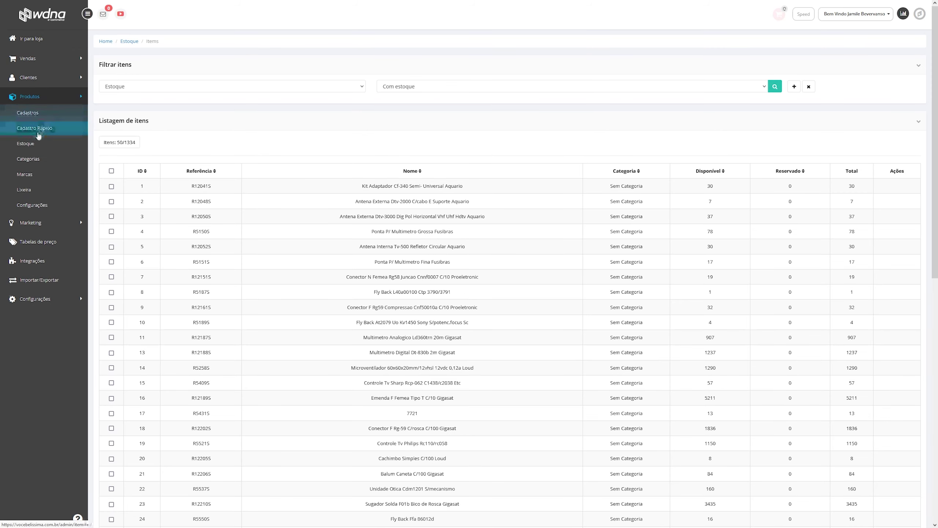
{"action": "left_click", "coordinate": [26, 148]}
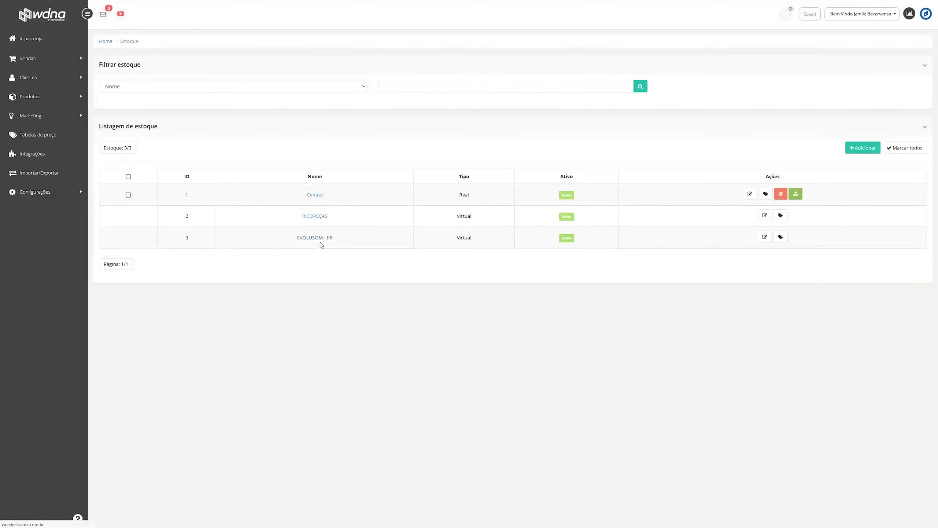
{"action": "left_click", "coordinate": [295, 237]}
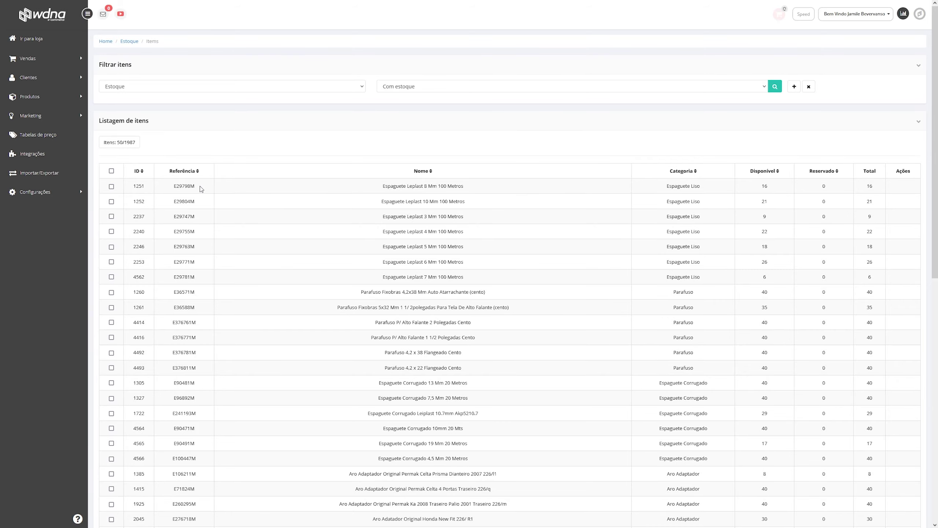
Examine the products, categories and available, reserved and total quantities in the EVOLUSOM - PR stock list.
{"action": "scroll", "coordinate": [199, 186], "scroll_direction": "down", "scroll_amount": 12}
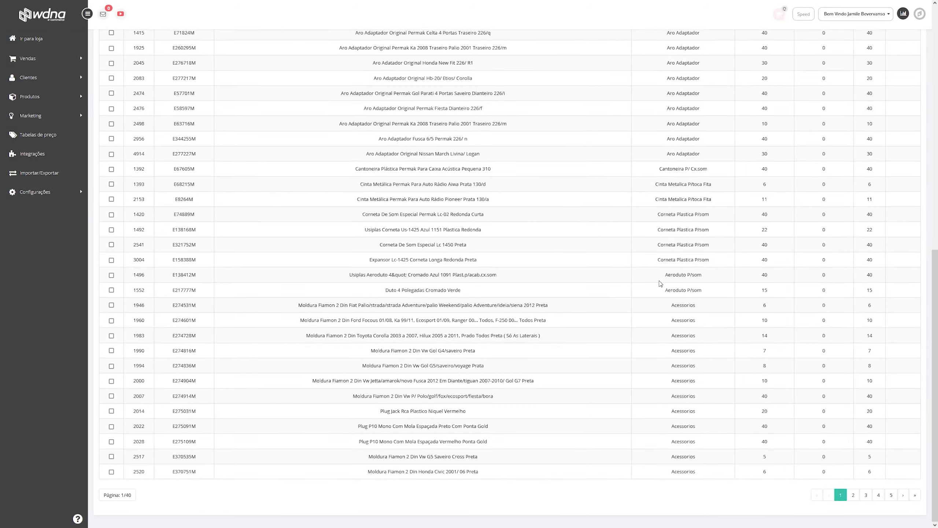
{"action": "left_click_drag", "start_coordinate": [435, 305], "coordinate": [432, 173]}
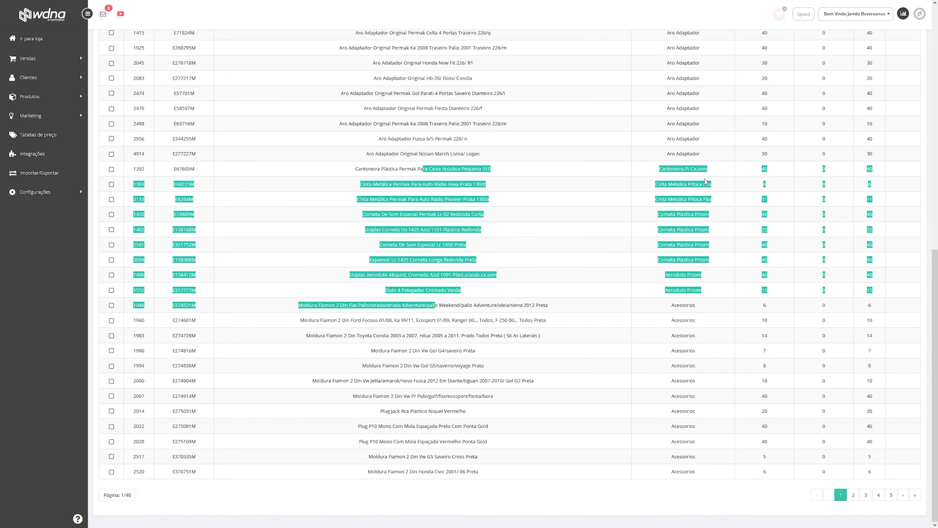
{"action": "left_click_drag", "start_coordinate": [704, 181], "coordinate": [825, 212]}
{"action": "scroll", "coordinate": [828, 210], "scroll_direction": "up", "scroll_amount": 5}
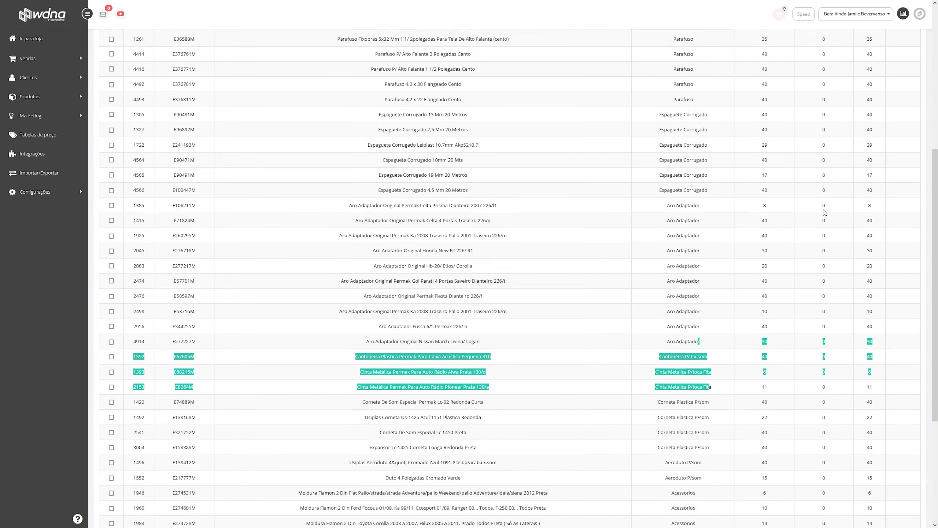
{"action": "scroll", "coordinate": [825, 212], "scroll_direction": "up", "scroll_amount": 6}
{"action": "scroll", "coordinate": [840, 196], "scroll_direction": "down", "scroll_amount": 12}
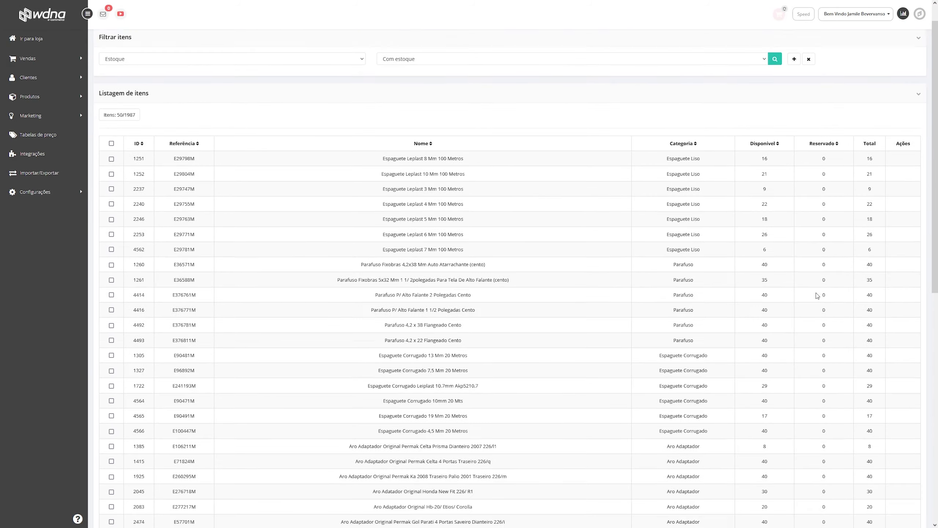
{"action": "left_click", "coordinate": [838, 379]}
{"action": "scroll", "coordinate": [838, 379], "scroll_direction": "down", "scroll_amount": 2}
{"action": "scroll", "coordinate": [820, 370], "scroll_direction": "up", "scroll_amount": 10}
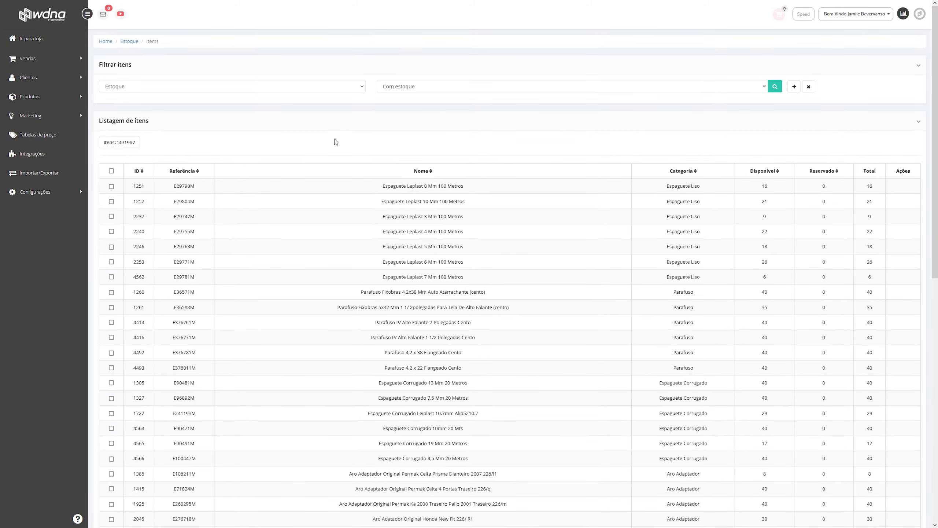
Open the Vitrines list in the marketing section.
{"action": "left_click", "coordinate": [59, 118]}
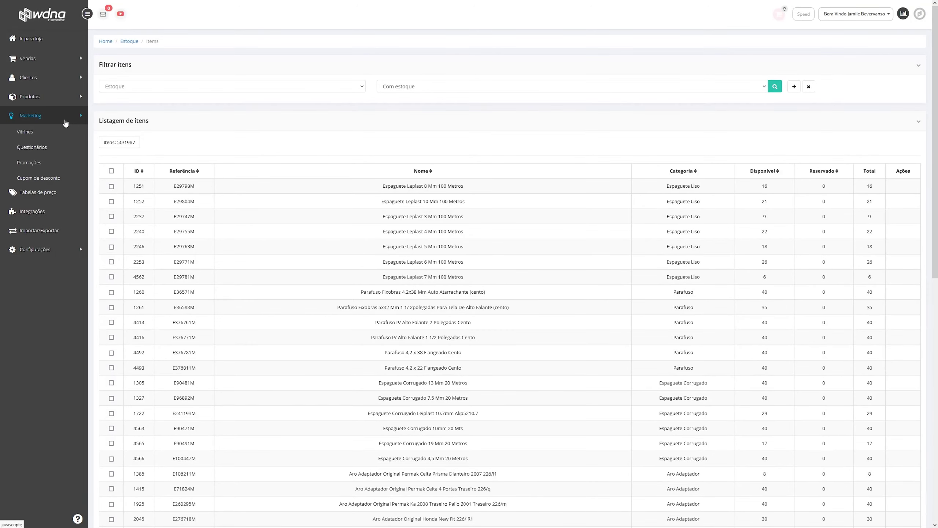
{"action": "left_click", "coordinate": [42, 136]}
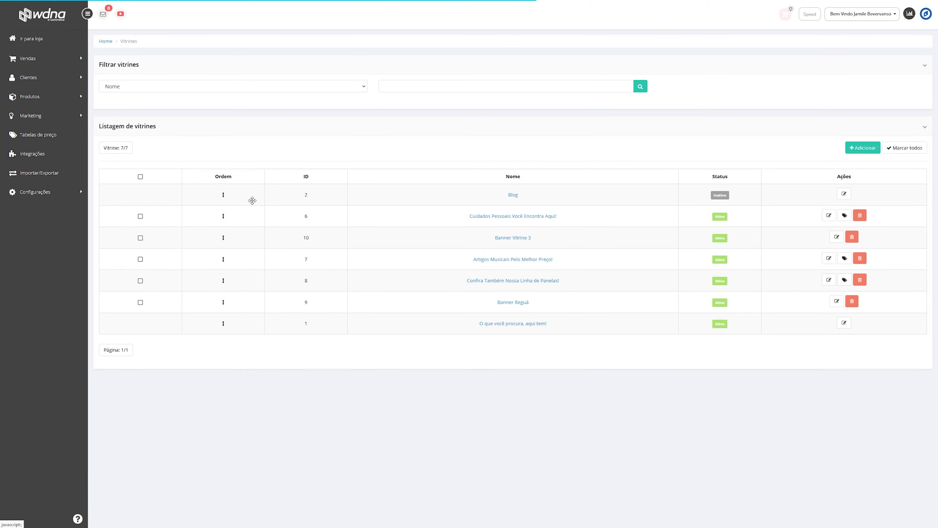
Open the item list of the Web price table.
{"action": "left_click", "coordinate": [46, 137]}
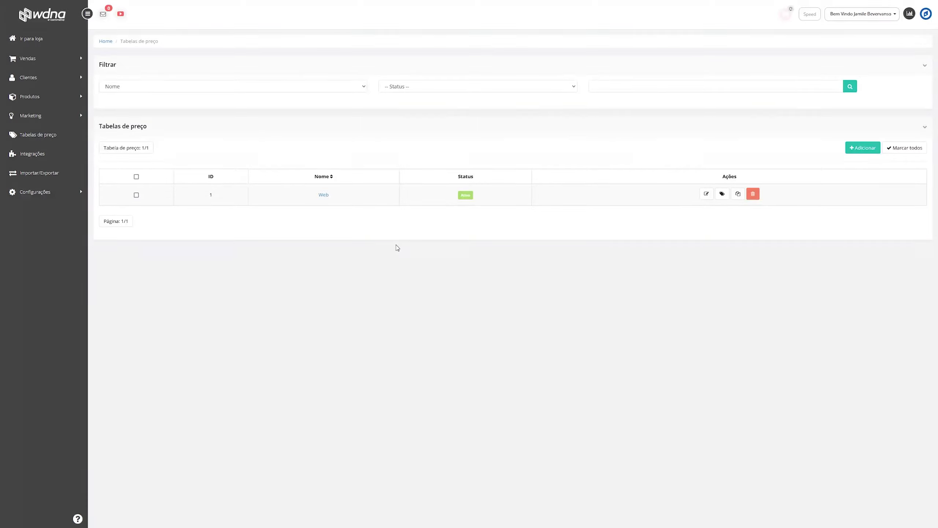
{"action": "left_click_drag", "start_coordinate": [340, 196], "coordinate": [297, 199]}
{"action": "left_click", "coordinate": [309, 198]}
{"action": "left_click", "coordinate": [335, 199]}
{"action": "left_click", "coordinate": [327, 198]}
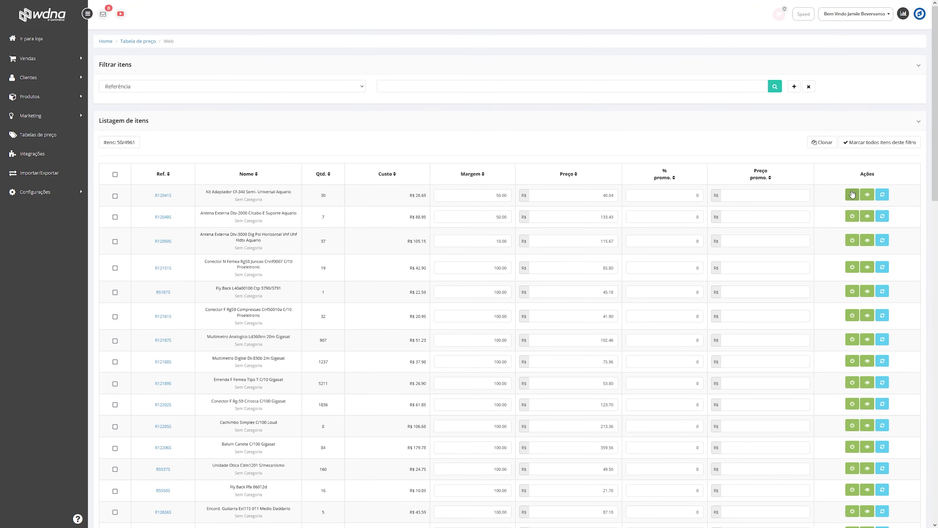
Examine the cost, margin, price and promotion columns of the items in the Web price table.
{"action": "scroll", "coordinate": [820, 216], "scroll_direction": "down", "scroll_amount": 10}
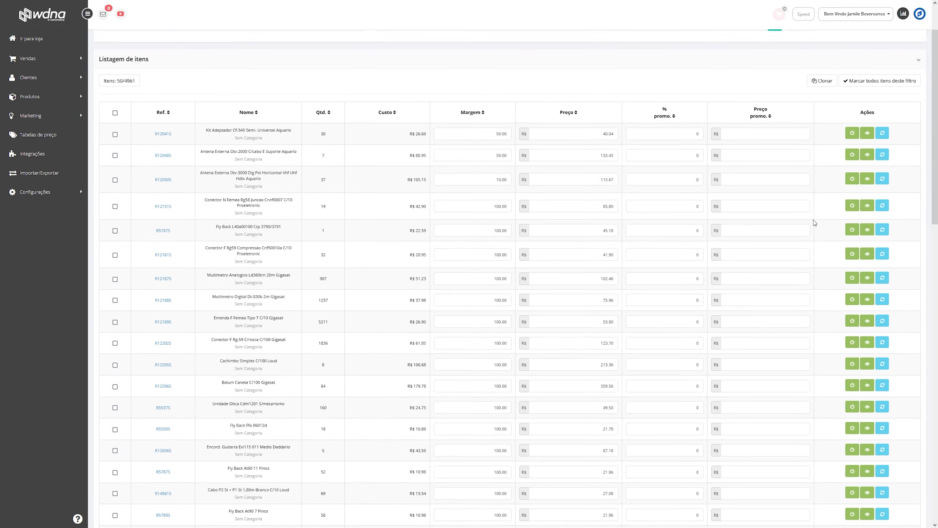
{"action": "scroll", "coordinate": [751, 245], "scroll_direction": "up", "scroll_amount": 10}
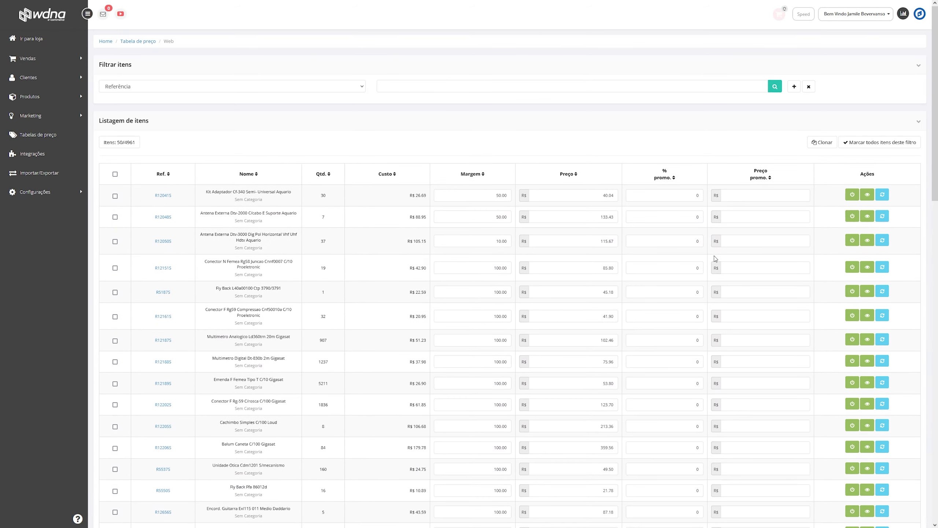
{"action": "left_click_drag", "start_coordinate": [474, 196], "coordinate": [500, 240]}
{"action": "left_click", "coordinate": [490, 220]}
{"action": "scroll", "coordinate": [500, 271], "scroll_direction": "down", "scroll_amount": 20}
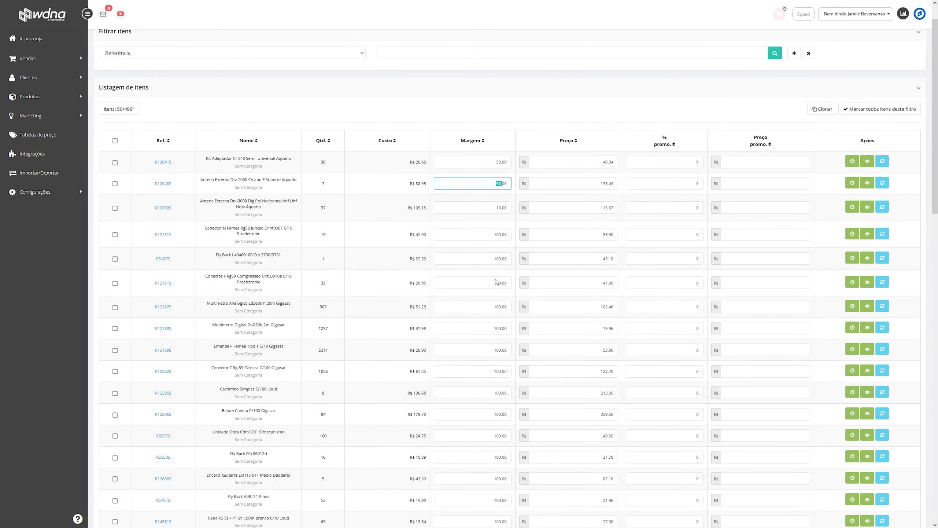
{"action": "scroll", "coordinate": [495, 278], "scroll_direction": "down", "scroll_amount": 3}
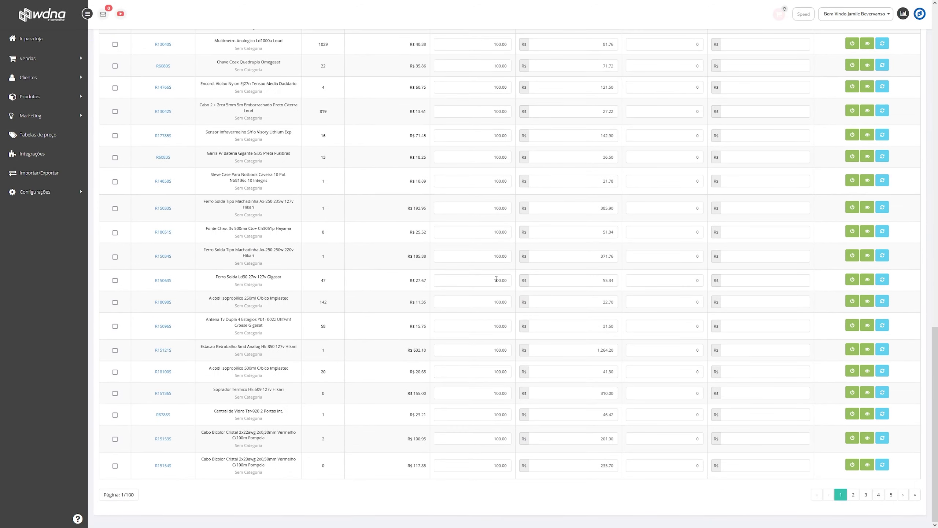
{"action": "scroll", "coordinate": [602, 274], "scroll_direction": "up", "scroll_amount": 20}
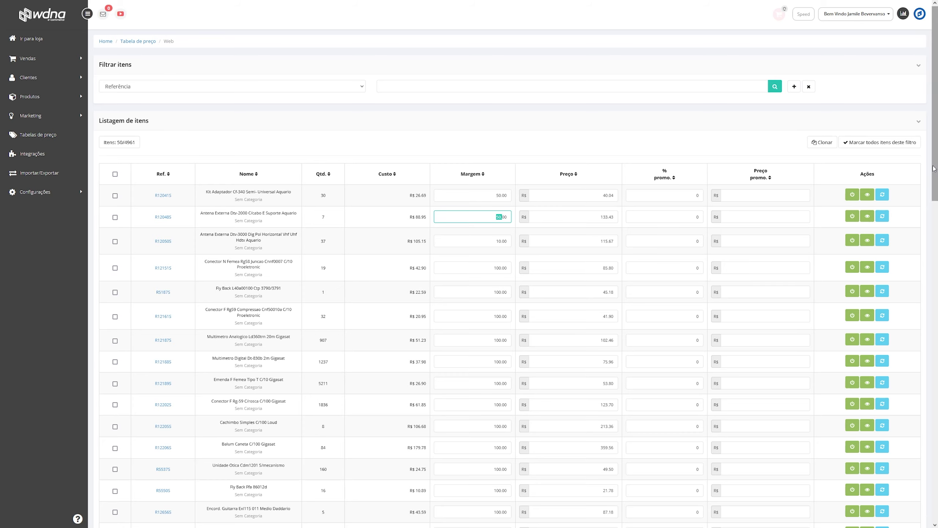
Copy reference R12041S of the first price table item and search the Você Belíssima storefront for it.
{"action": "left_click_drag", "start_coordinate": [181, 196], "coordinate": [156, 200]}
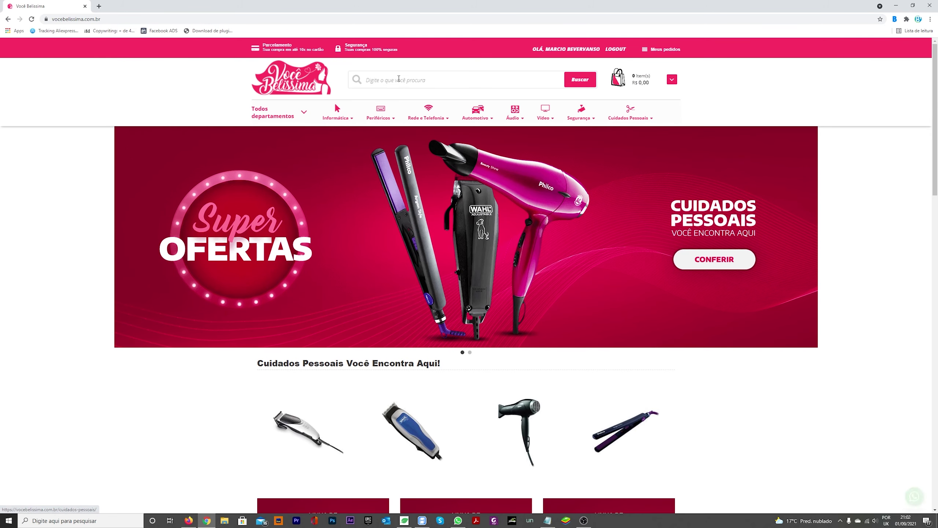
{"action": "type", "text": "R12041S"}
{"action": "left_click", "coordinate": [586, 84]}
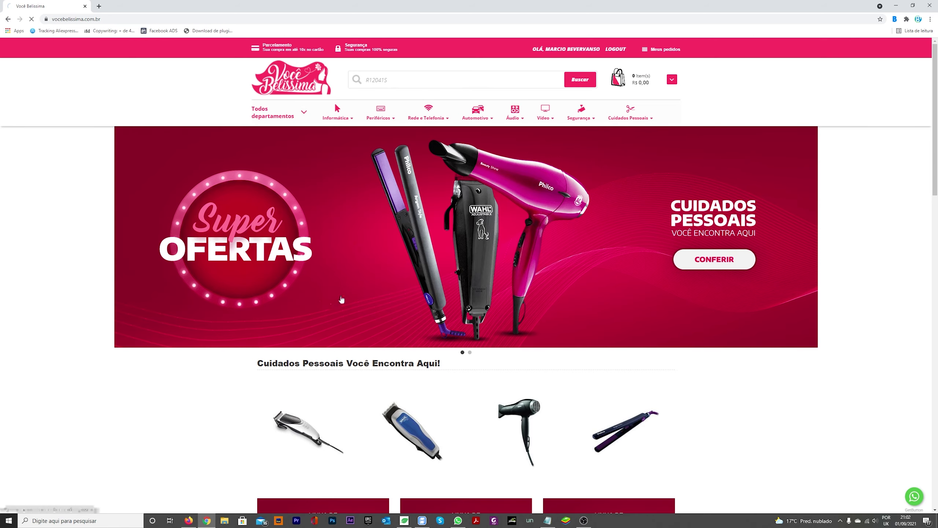
Open the Kit Adaptador Cf-340 product page from the search results and check its cash price.
{"action": "scroll", "coordinate": [592, 341], "scroll_direction": "down", "scroll_amount": 2}
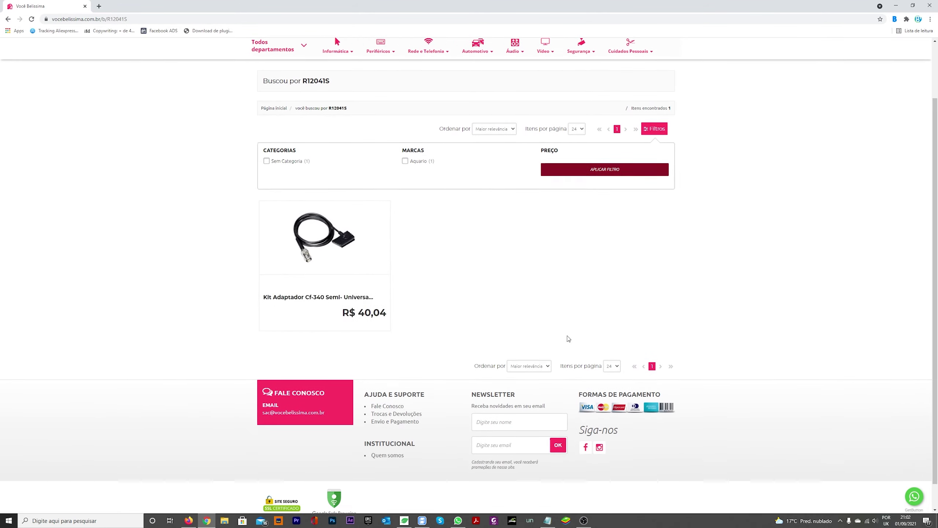
{"action": "mouse_move", "coordinate": [337, 276]}
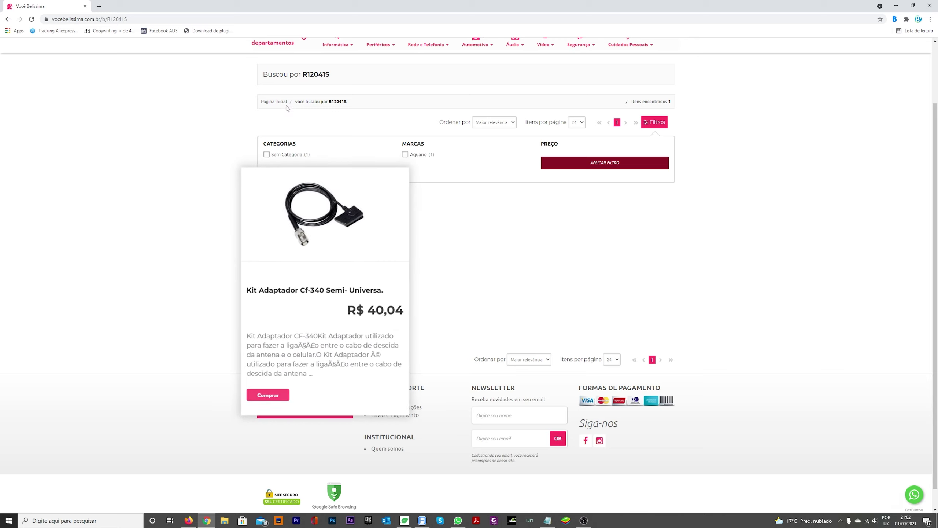
{"action": "left_click", "coordinate": [347, 244]}
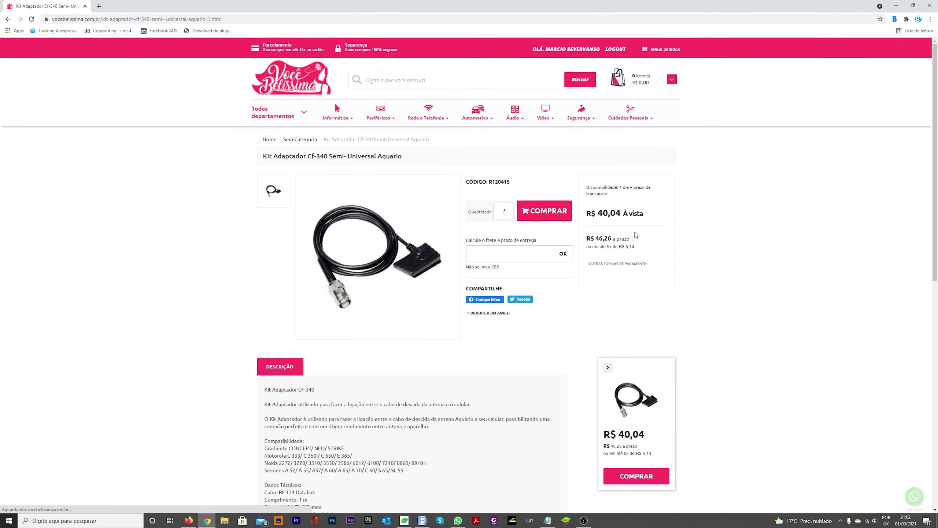
{"action": "left_click_drag", "start_coordinate": [598, 213], "coordinate": [621, 212]}
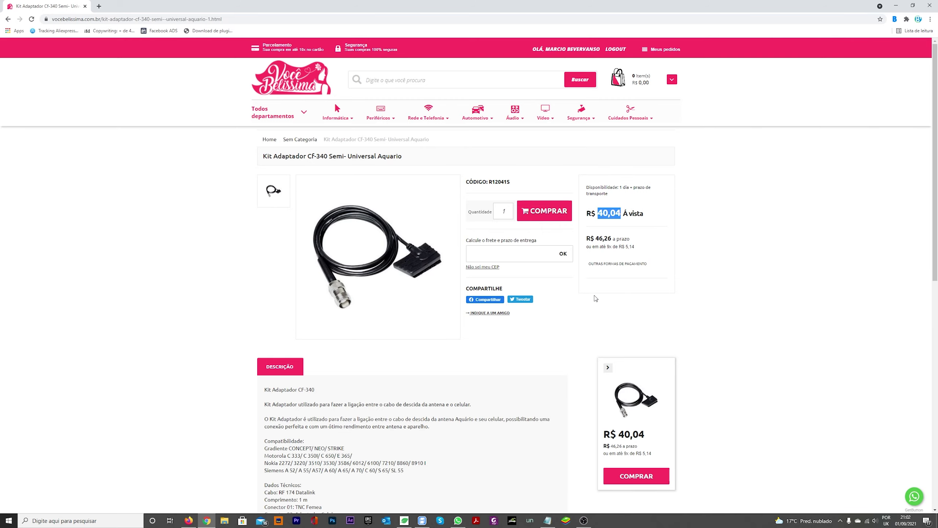
{"action": "left_click", "coordinate": [596, 297]}
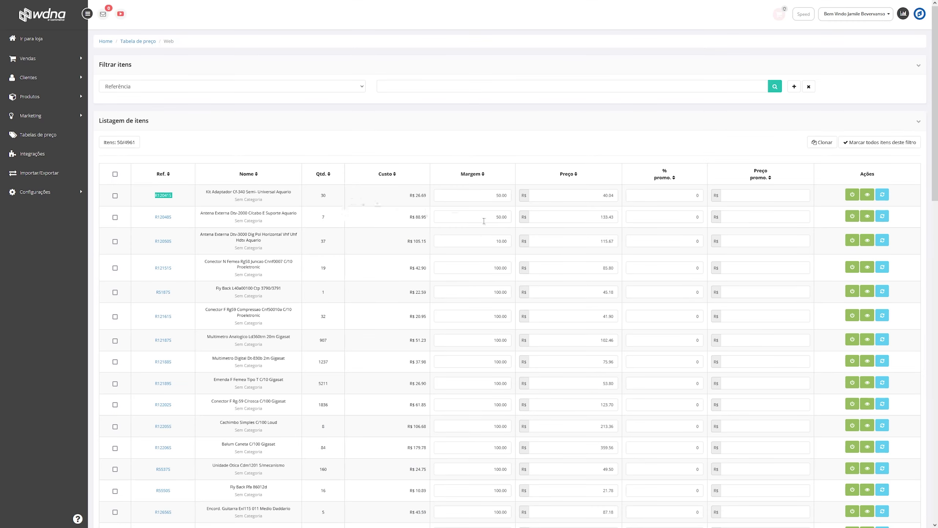
Switch back to the admin panel and deactivate item R12041S in the Web price table.
{"action": "left_click", "coordinate": [602, 196]}
{"action": "left_click", "coordinate": [852, 195]}
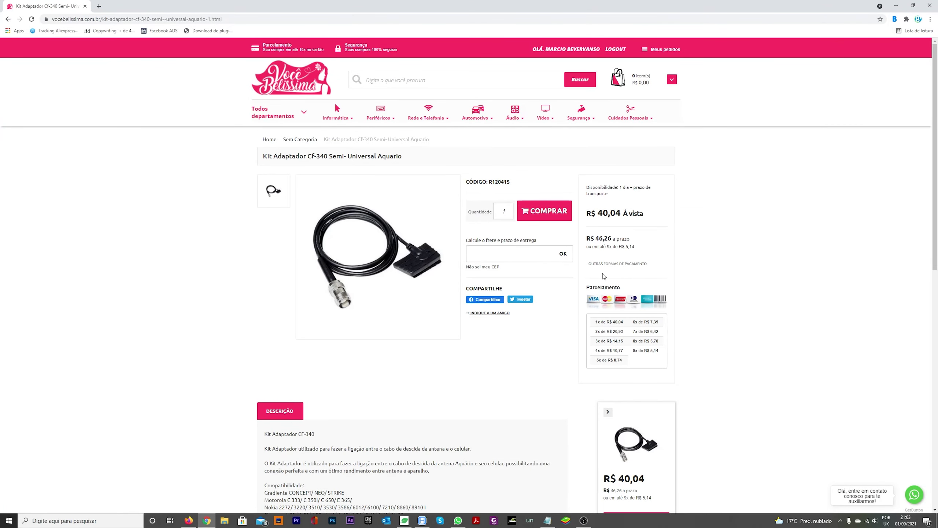
Reload the Kit Adaptador Cf-340 page in the storefront, look through the department categories, and return to the admin panel.
{"action": "key", "text": "F5"}
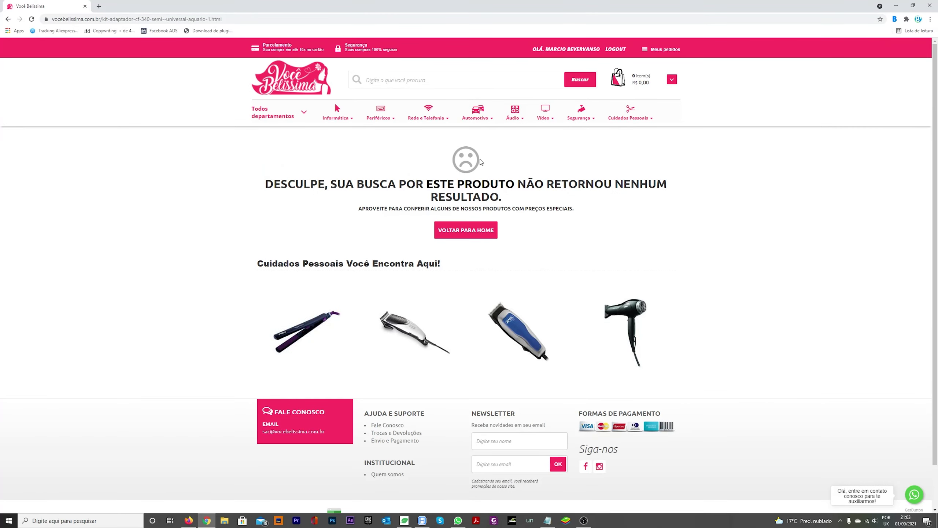
{"action": "mouse_move", "coordinate": [269, 117]}
{"action": "mouse_move", "coordinate": [273, 142]}
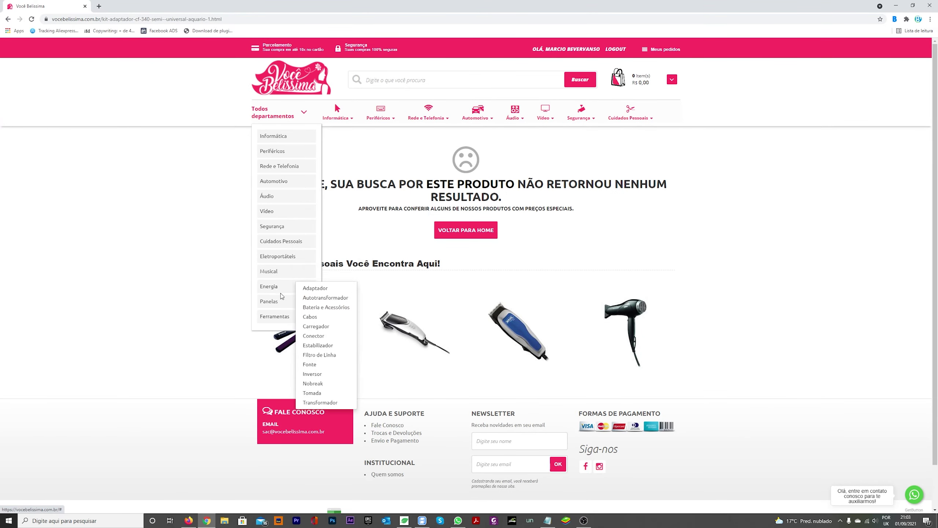
{"action": "mouse_move", "coordinate": [275, 233]}
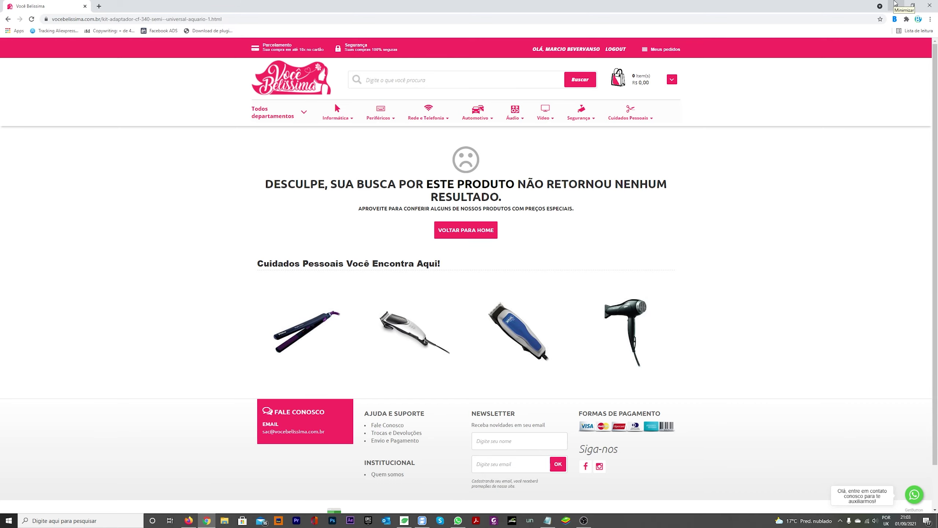
{"action": "left_click", "coordinate": [895, 3]}
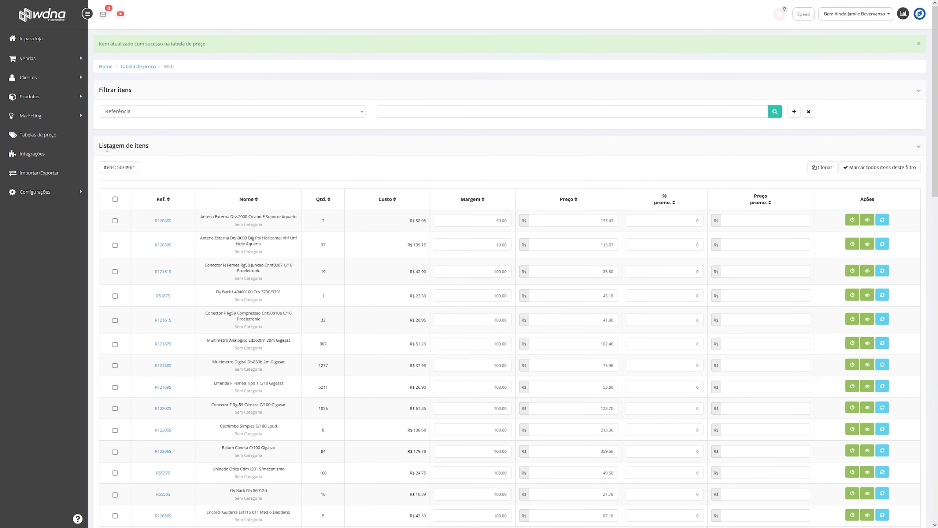
Open the integrations page and examine the available payment, shipping, marketing and supplier integrations.
{"action": "left_click", "coordinate": [33, 154]}
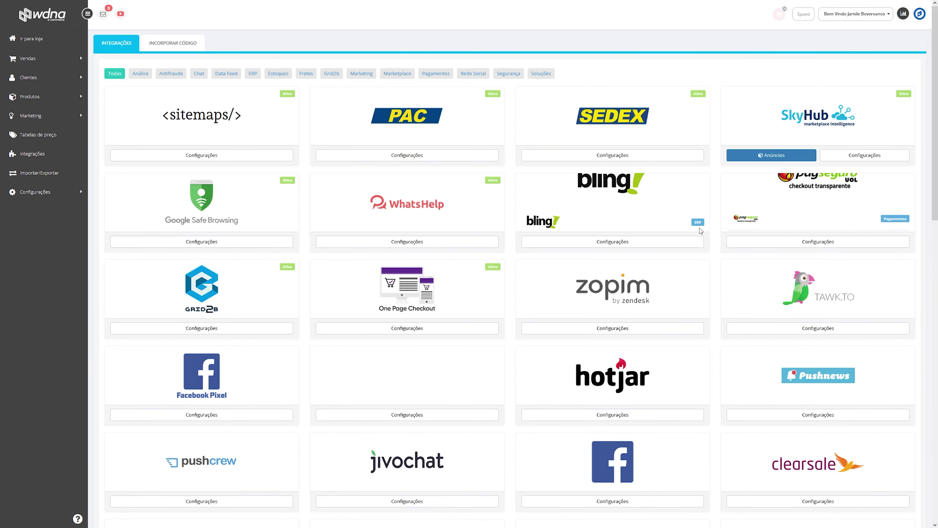
{"action": "scroll", "coordinate": [719, 225], "scroll_direction": "down", "scroll_amount": 10}
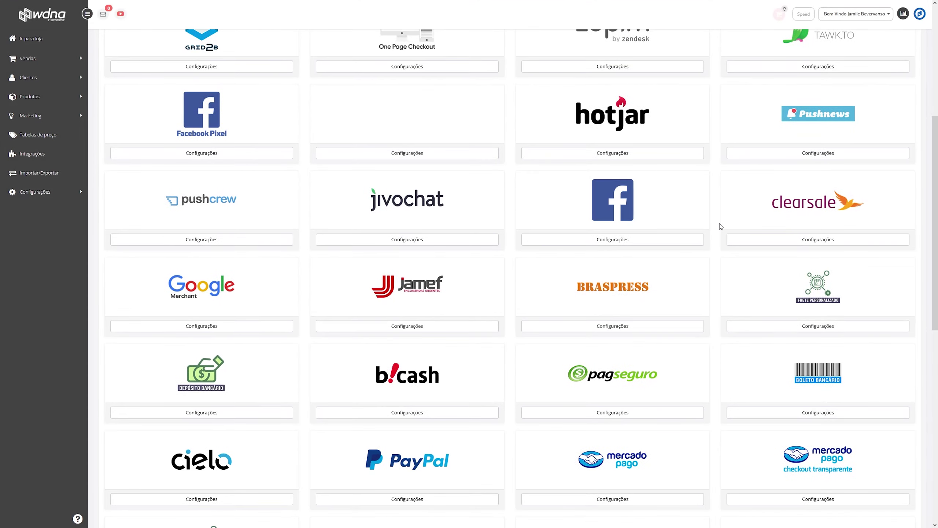
{"action": "scroll", "coordinate": [722, 227], "scroll_direction": "down", "scroll_amount": 3}
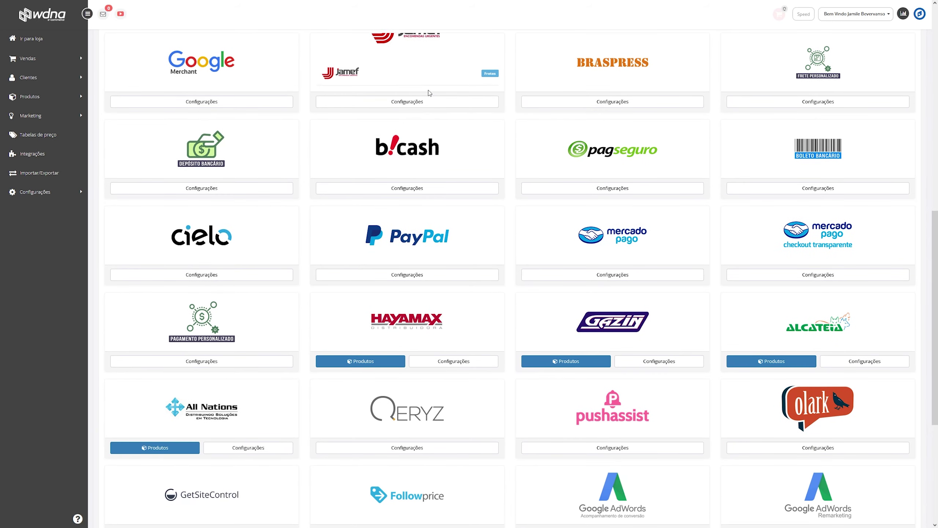
{"action": "scroll", "coordinate": [661, 200], "scroll_direction": "down", "scroll_amount": 8}
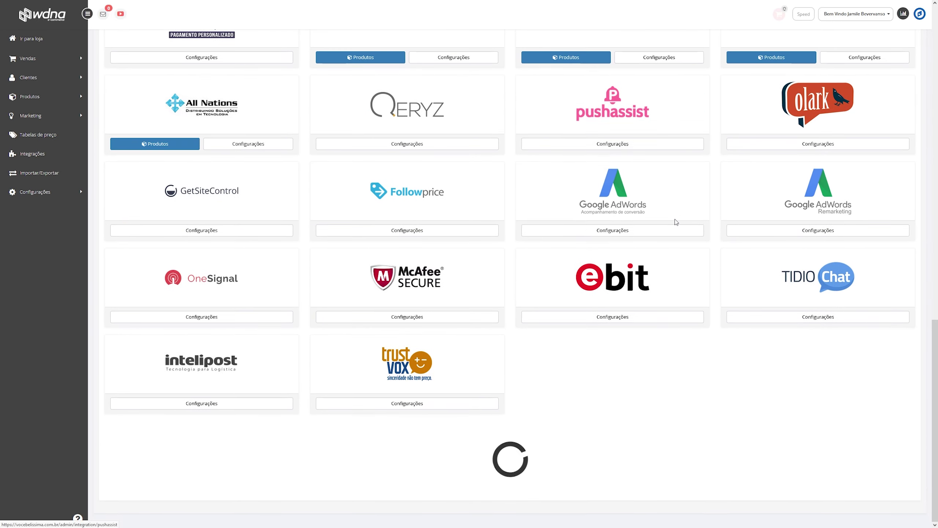
{"action": "scroll", "coordinate": [675, 221], "scroll_direction": "down", "scroll_amount": 10}
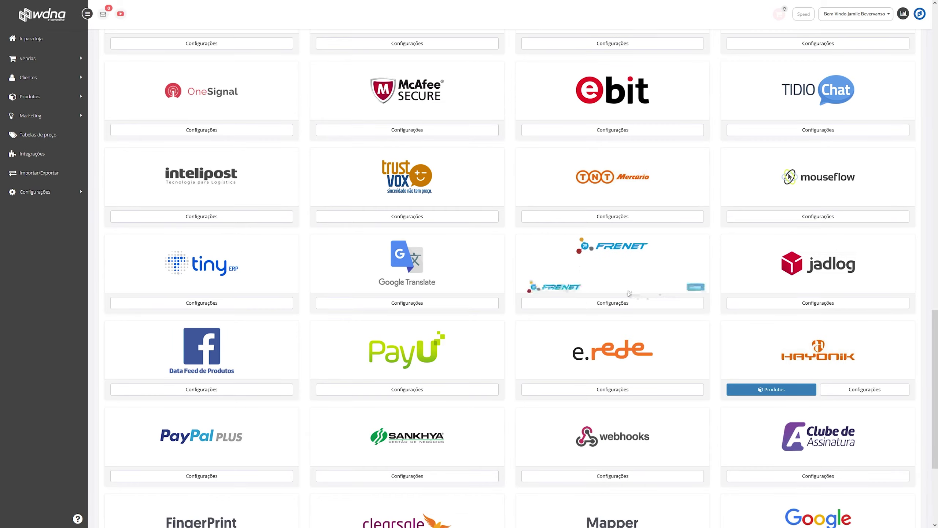
Filter the integrations by Marketplace, open SkyHub's listings and look through the accepted items.
{"action": "scroll", "coordinate": [631, 290], "scroll_direction": "down", "scroll_amount": 1}
{"action": "scroll", "coordinate": [640, 285], "scroll_direction": "up", "scroll_amount": 20}
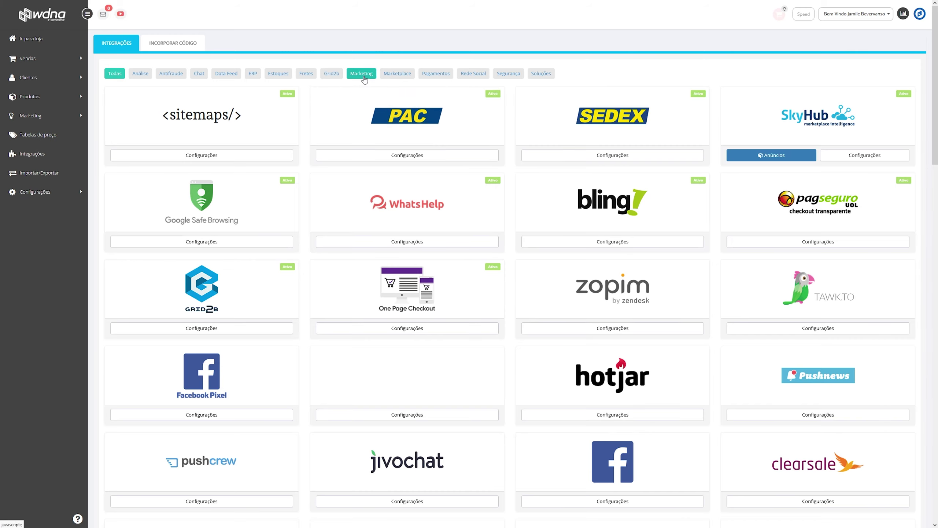
{"action": "left_click", "coordinate": [396, 77]}
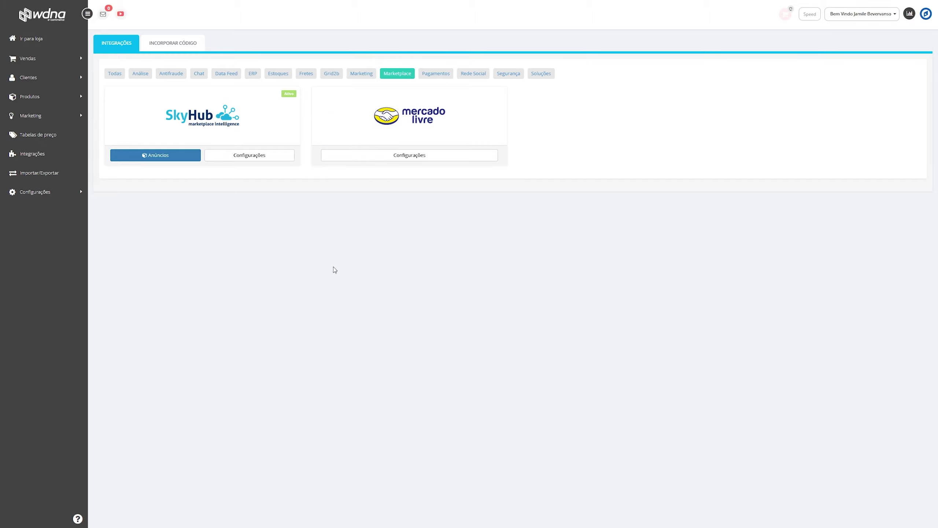
{"action": "left_click", "coordinate": [167, 156]}
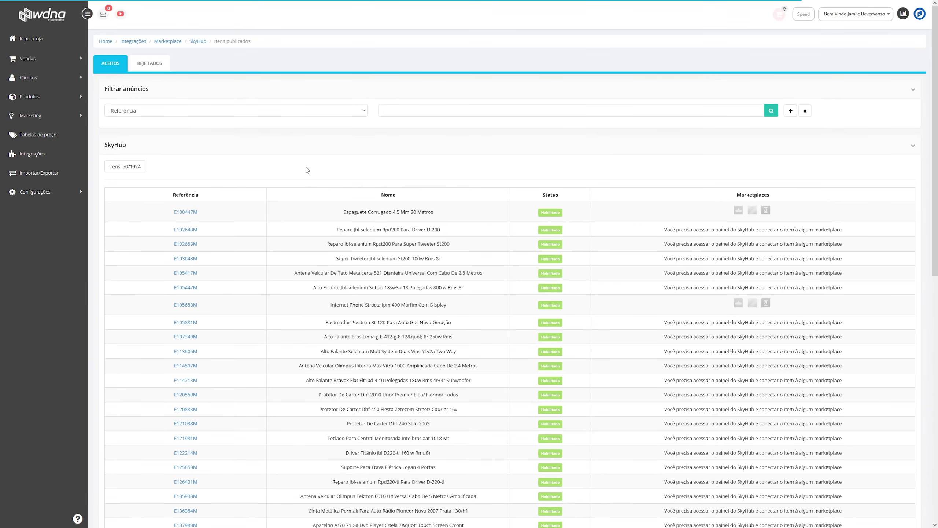
{"action": "scroll", "coordinate": [557, 218], "scroll_direction": "down", "scroll_amount": 10}
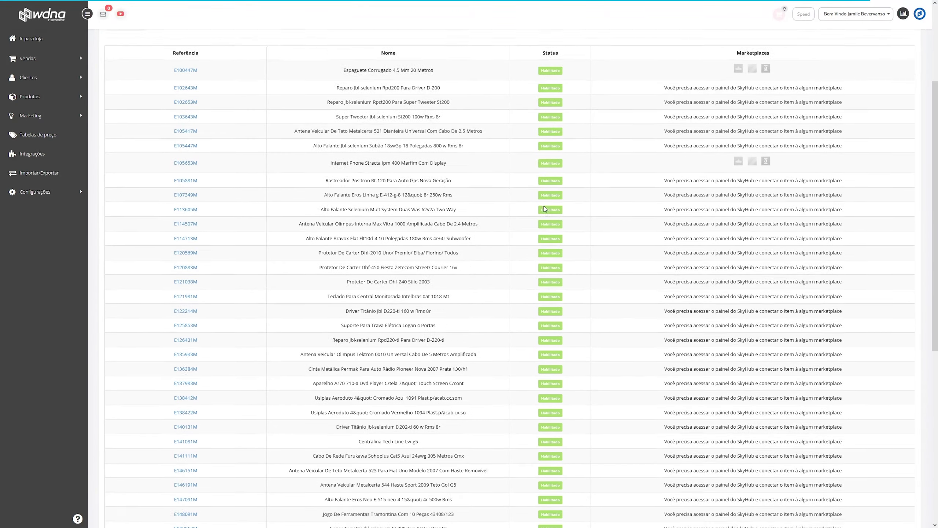
{"action": "scroll", "coordinate": [545, 209], "scroll_direction": "up", "scroll_amount": 10}
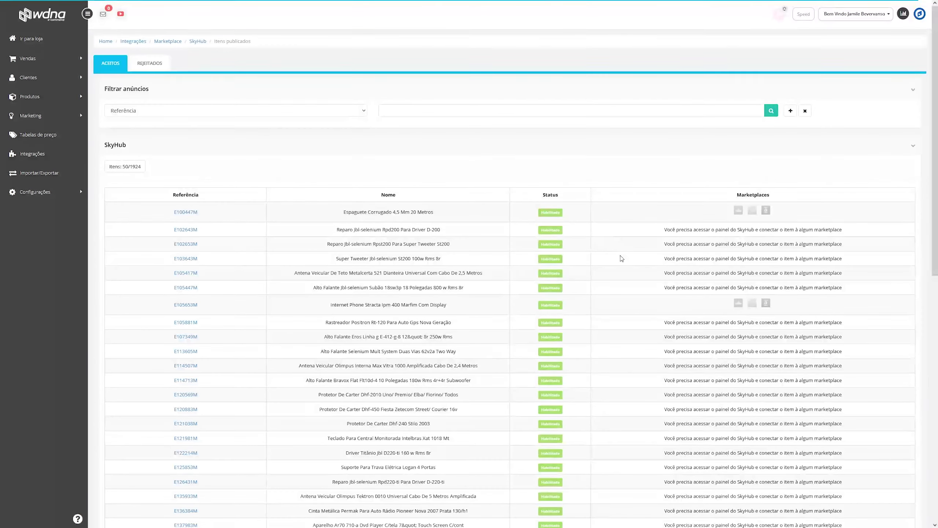
Open the Espaguete Corrugado 4,5 Mm 20 Metros item and review its details, including the EVOLUSOM - PR stock and prices.
{"action": "left_click", "coordinate": [550, 213]}
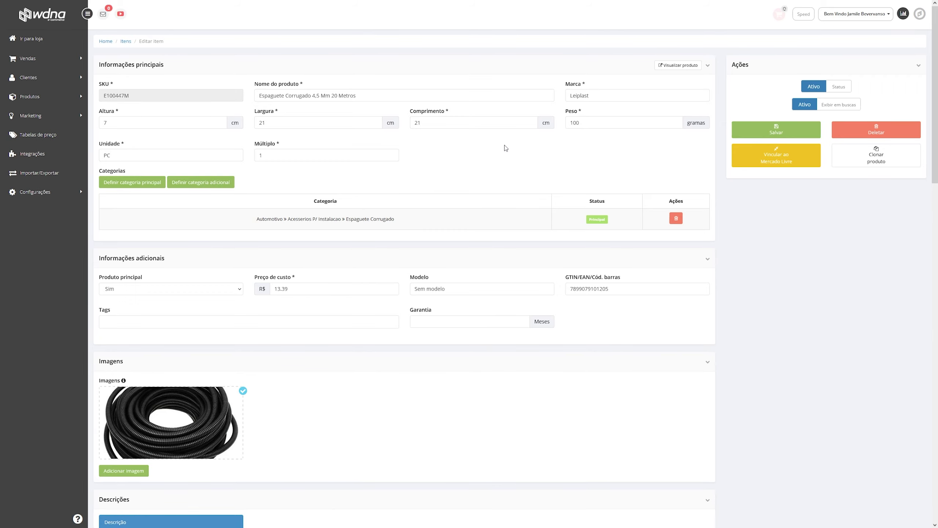
{"action": "scroll", "coordinate": [504, 237], "scroll_direction": "down", "scroll_amount": 5}
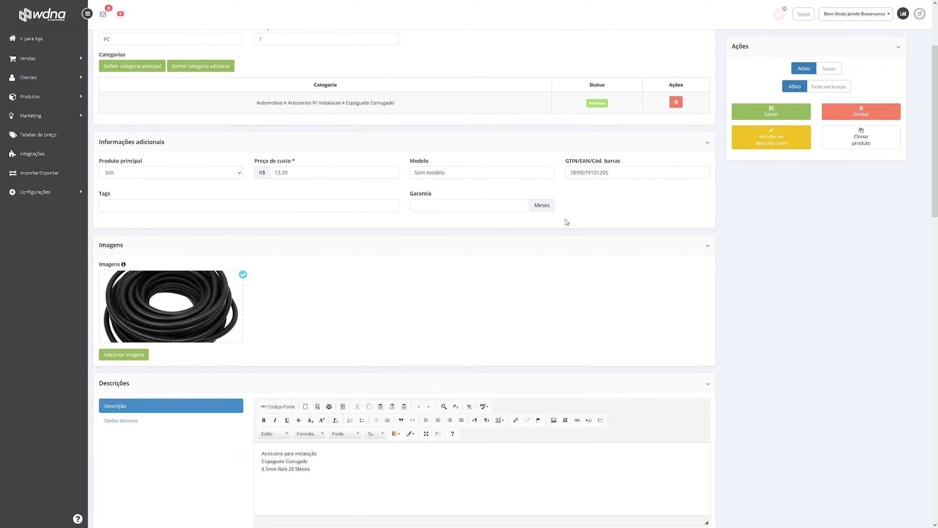
{"action": "scroll", "coordinate": [383, 250], "scroll_direction": "down", "scroll_amount": 3}
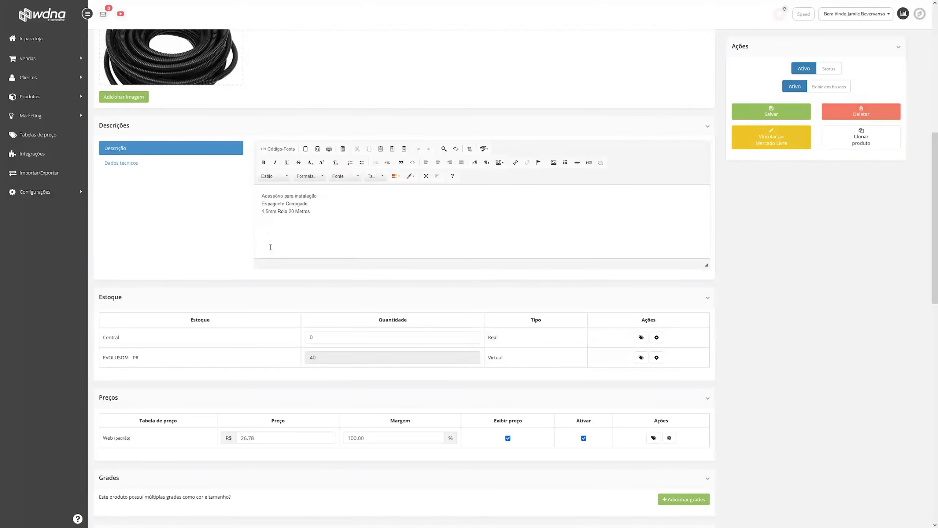
{"action": "scroll", "coordinate": [369, 325], "scroll_direction": "down", "scroll_amount": 3}
{"action": "left_click_drag", "start_coordinate": [115, 247], "coordinate": [149, 250]}
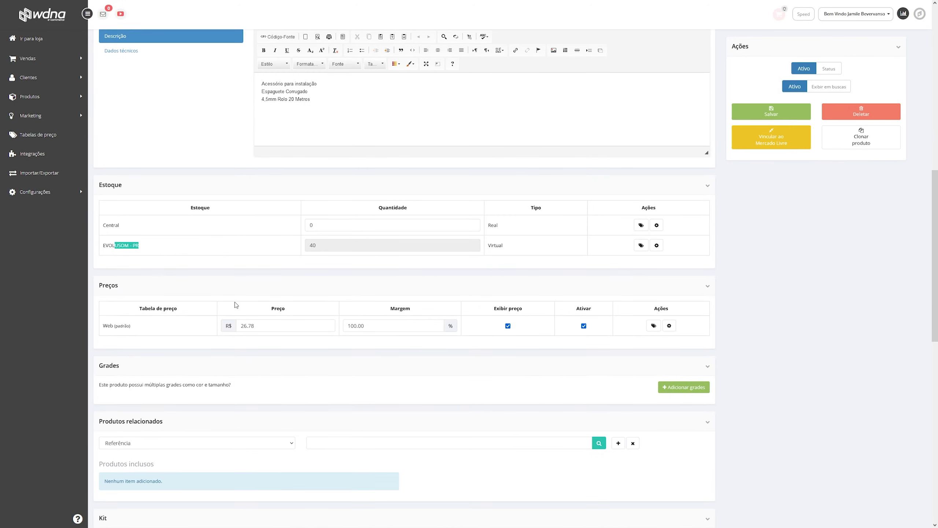
{"action": "scroll", "coordinate": [277, 324], "scroll_direction": "down", "scroll_amount": 3}
{"action": "scroll", "coordinate": [517, 352], "scroll_direction": "up", "scroll_amount": 13}
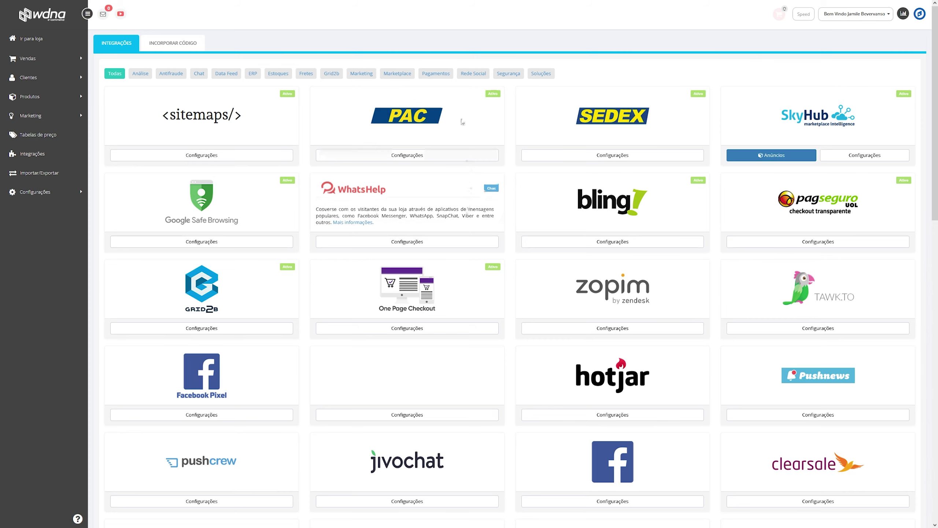
Switch to the SkyHub dashboard, allow its notifications and close the subscription window.
{"action": "mouse_move", "coordinate": [276, 125]}
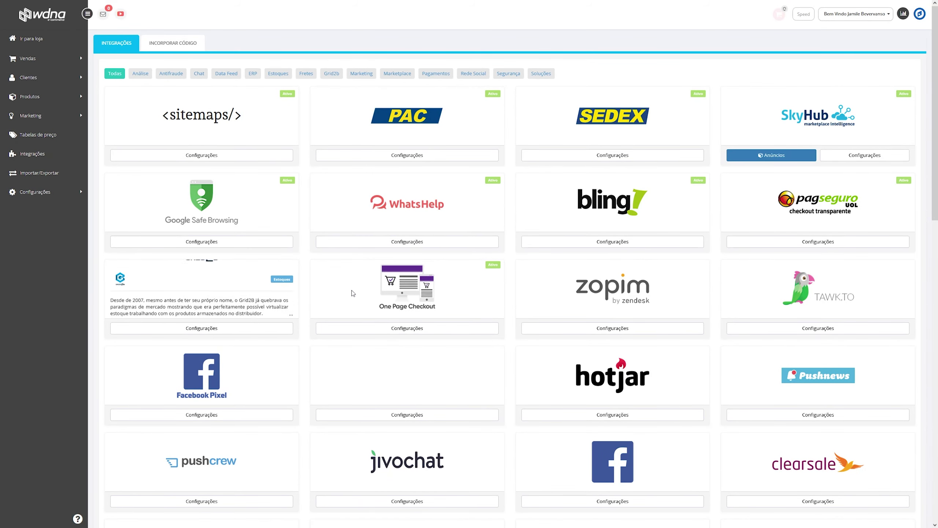
{"action": "mouse_move", "coordinate": [548, 195]}
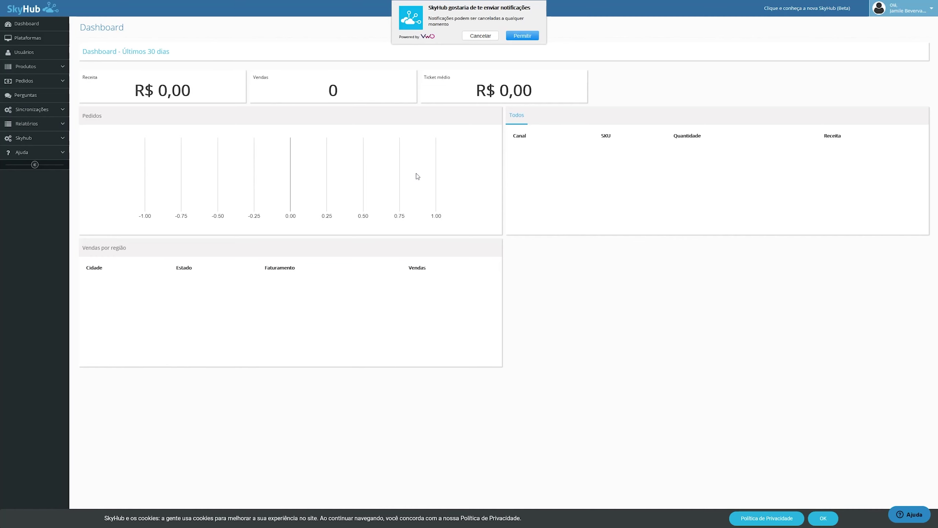
{"action": "left_click", "coordinate": [518, 36]}
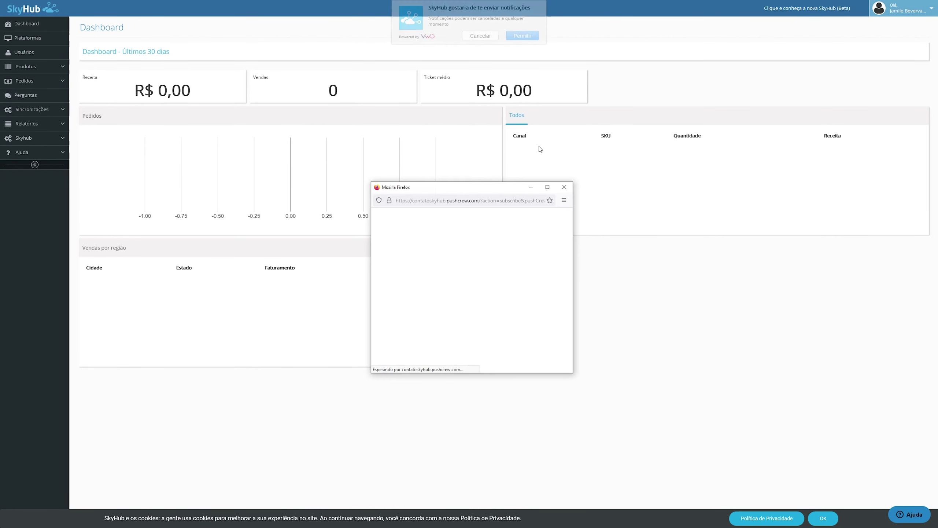
{"action": "left_click", "coordinate": [568, 193]}
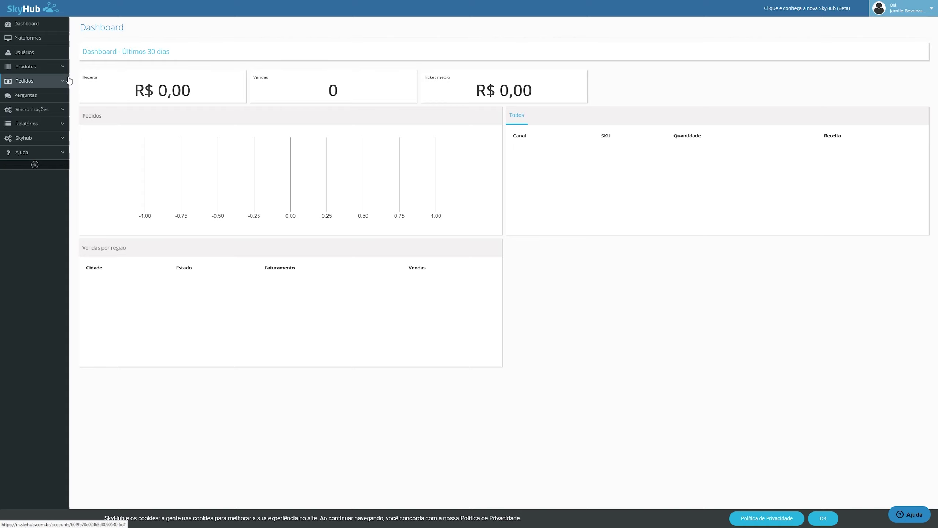
Open SkyHub's product management list, look through the products and accept the cookie notice.
{"action": "left_click", "coordinate": [46, 69]}
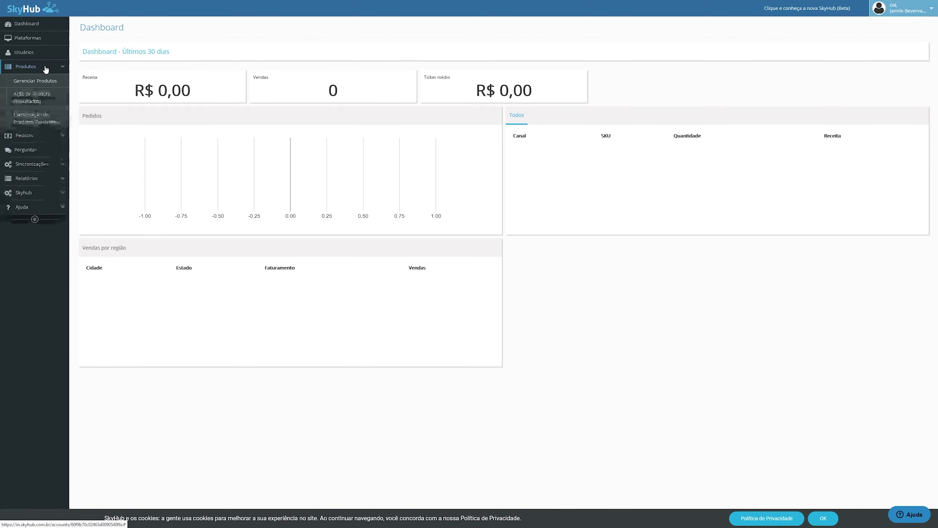
{"action": "left_click", "coordinate": [40, 81]}
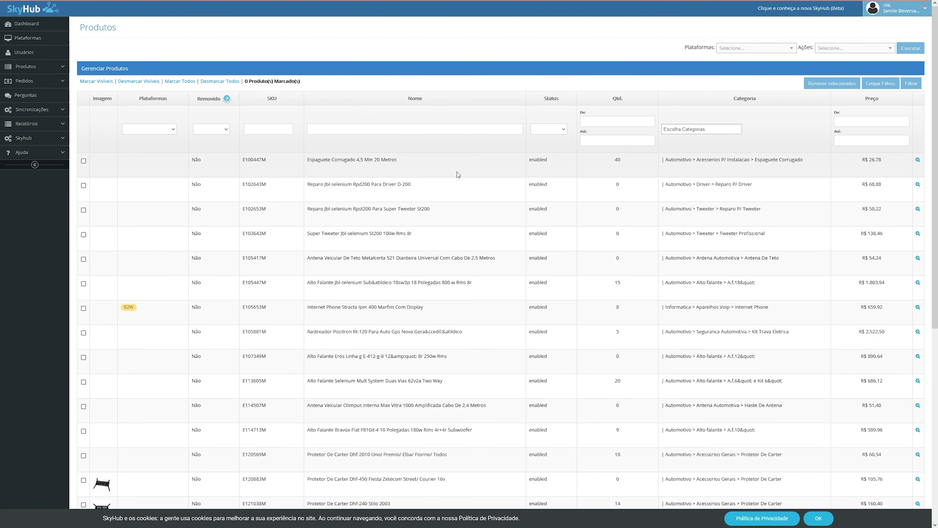
{"action": "scroll", "coordinate": [439, 179], "scroll_direction": "down", "scroll_amount": 3}
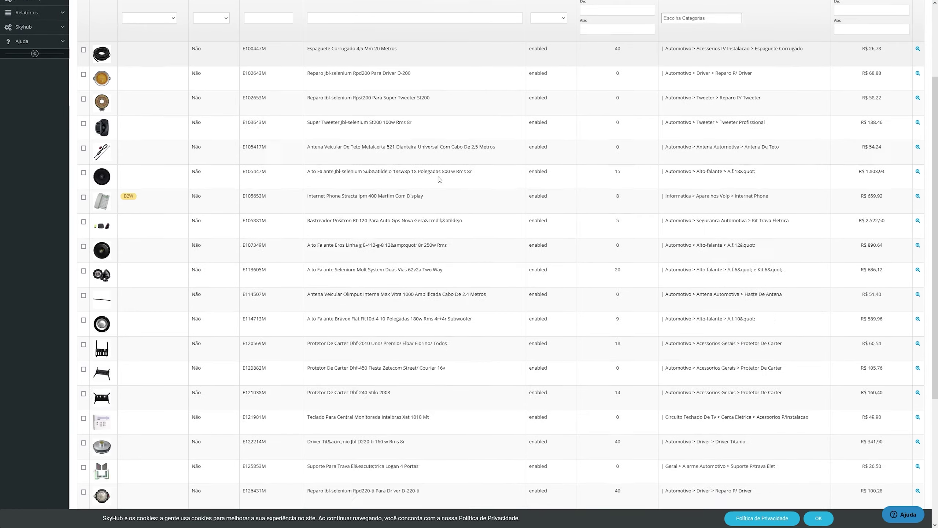
{"action": "scroll", "coordinate": [439, 180], "scroll_direction": "down", "scroll_amount": 5}
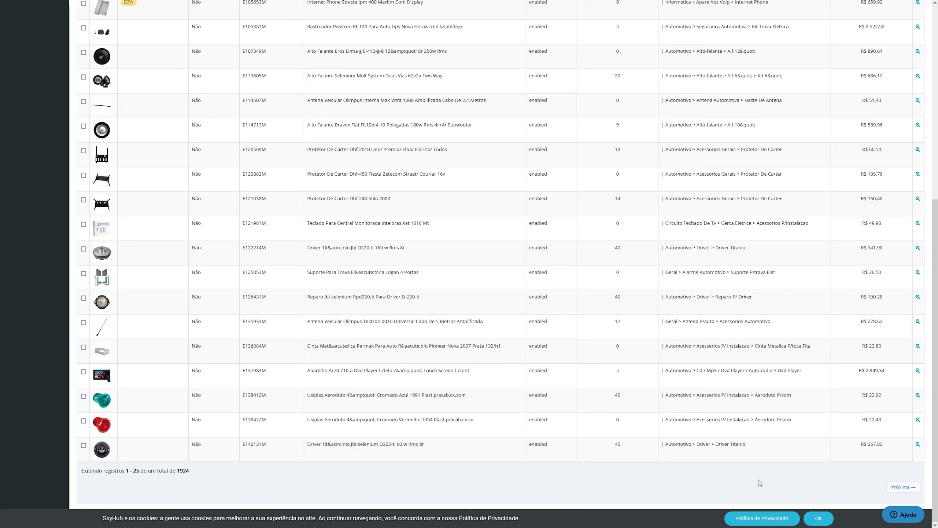
{"action": "left_click", "coordinate": [817, 517]}
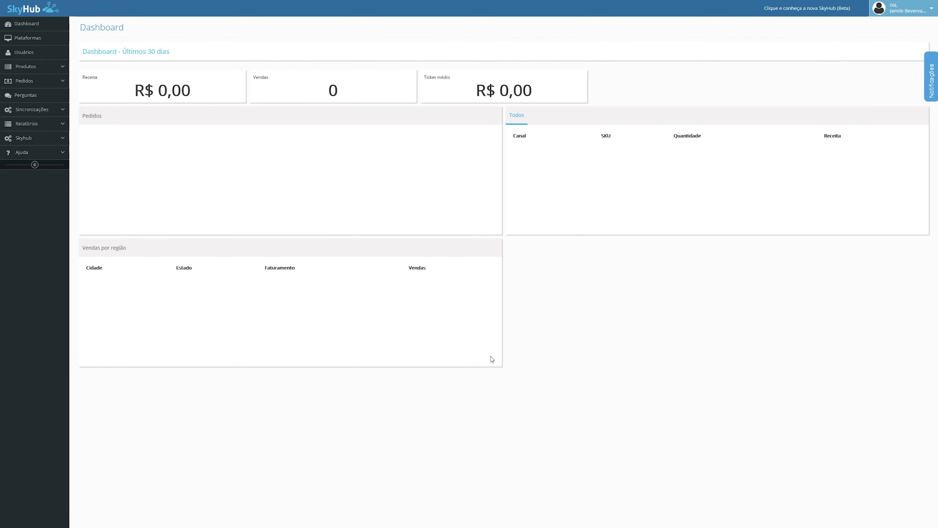
View the SkyHub users, reopen product management and examine the full details of Espaguete Corrugado 4,5 Mm 20 Metros.
{"action": "left_click", "coordinate": [25, 52]}
{"action": "left_click", "coordinate": [35, 67]}
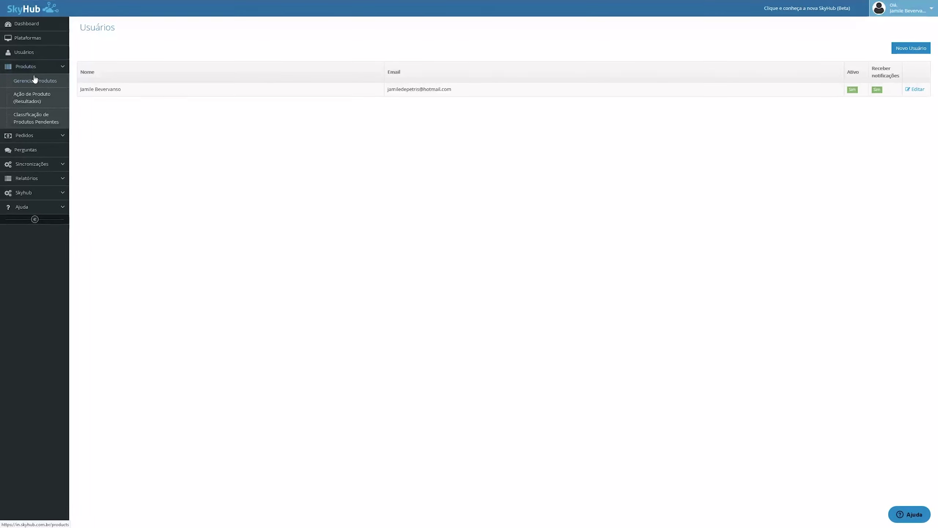
{"action": "left_click", "coordinate": [37, 82]}
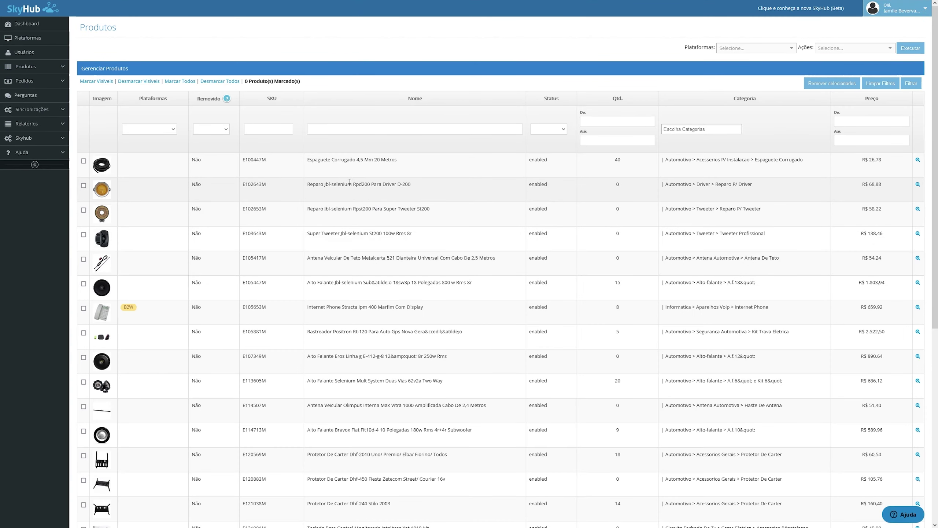
{"action": "left_click", "coordinate": [918, 160]}
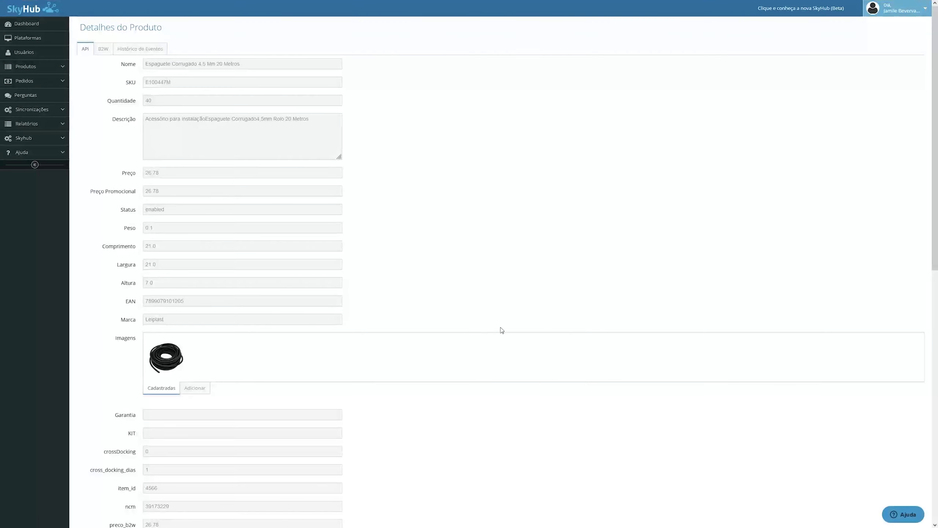
{"action": "left_click_drag", "start_coordinate": [144, 83], "coordinate": [180, 86]}
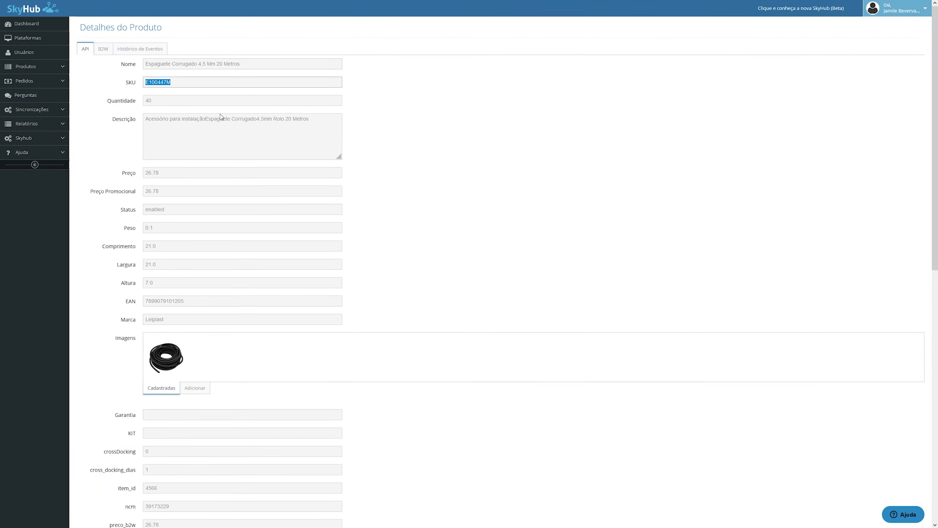
{"action": "scroll", "coordinate": [299, 270], "scroll_direction": "down", "scroll_amount": 10}
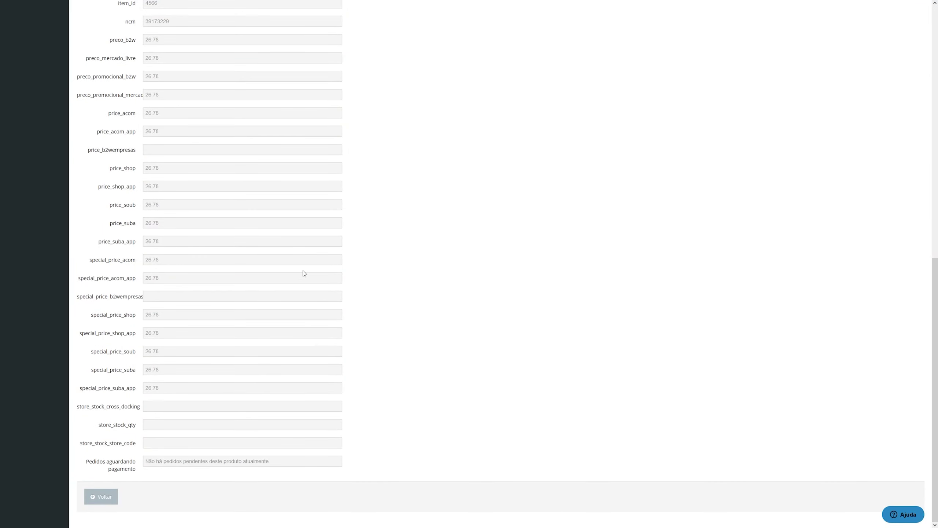
{"action": "scroll", "coordinate": [304, 272], "scroll_direction": "up", "scroll_amount": 10}
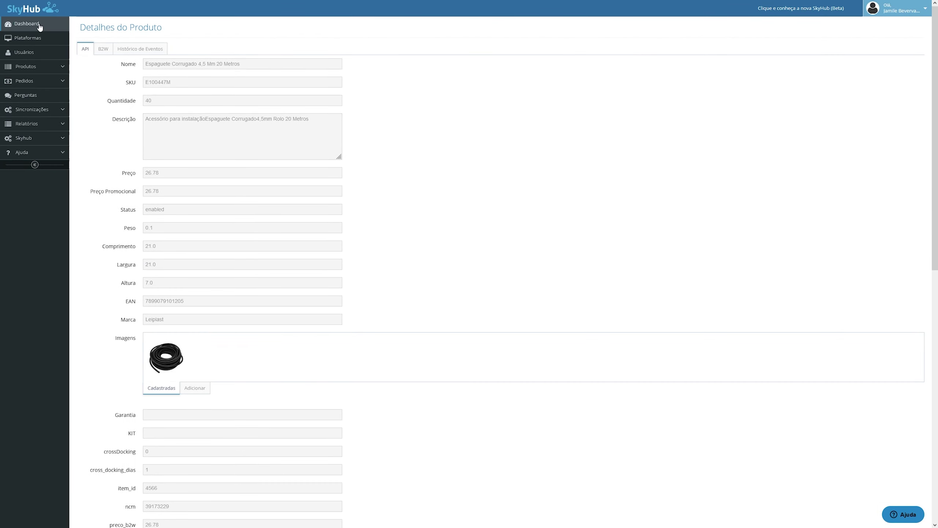
Return to SkyHub's product management list and select the SKU E100447M.
{"action": "left_click", "coordinate": [33, 68]}
{"action": "left_click", "coordinate": [37, 85]}
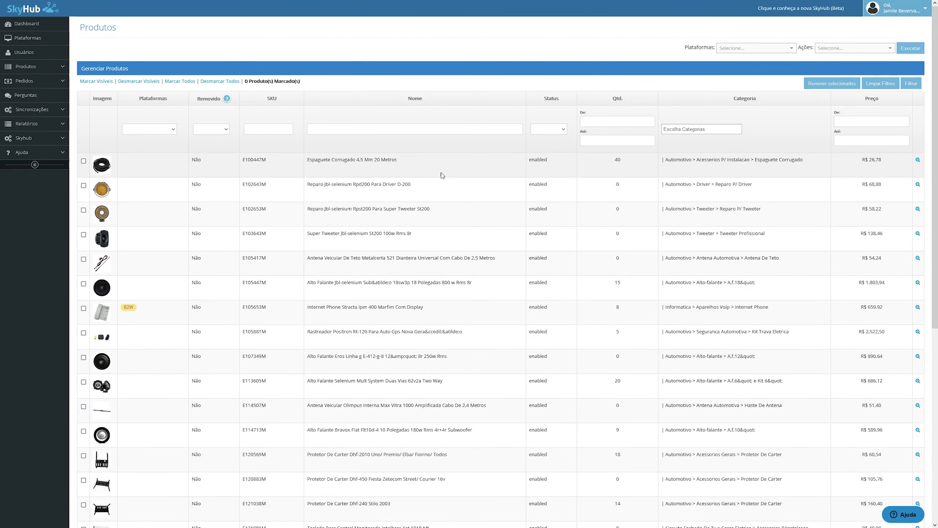
{"action": "double_click", "coordinate": [260, 160]}
Switch to B2W Marketplace, open the registered products and look through the list.
{"action": "key", "text": "alt+Tab"}
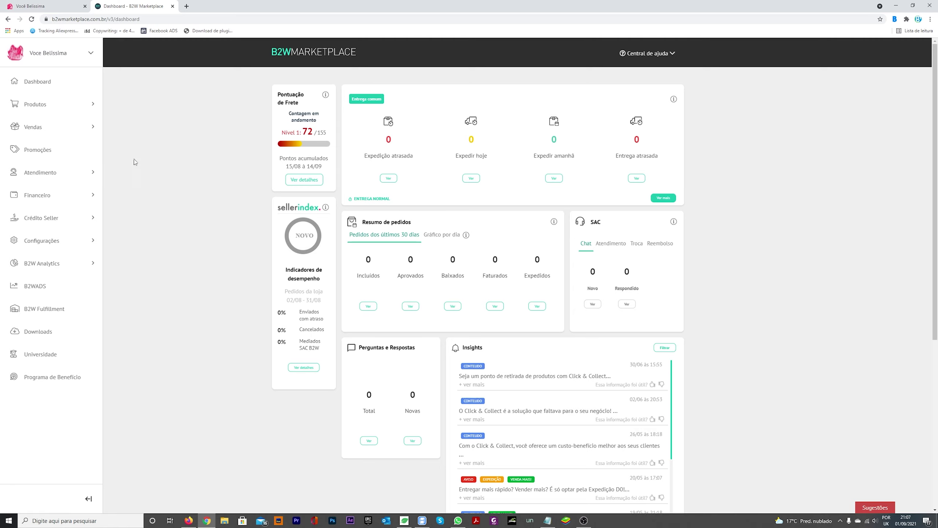
{"action": "left_click", "coordinate": [85, 110]}
{"action": "left_click", "coordinate": [128, 81]}
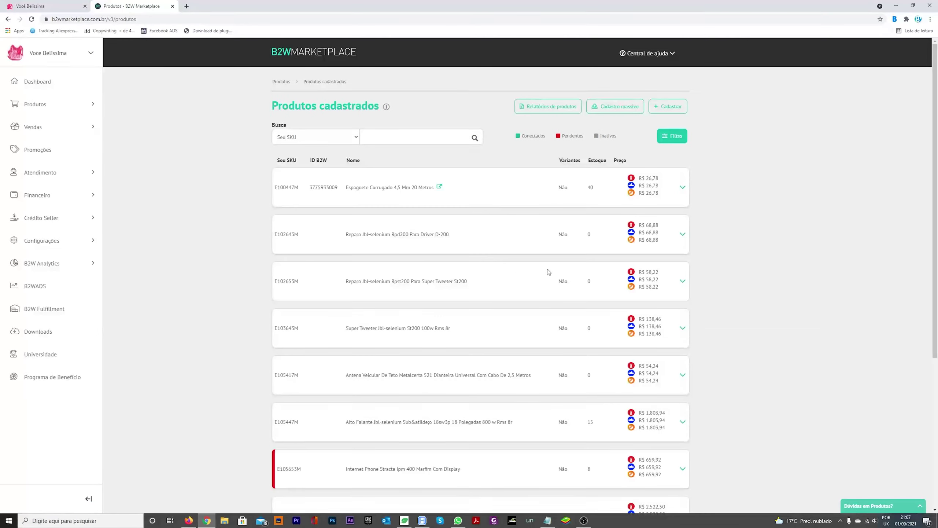
{"action": "scroll", "coordinate": [454, 200], "scroll_direction": "down", "scroll_amount": 6}
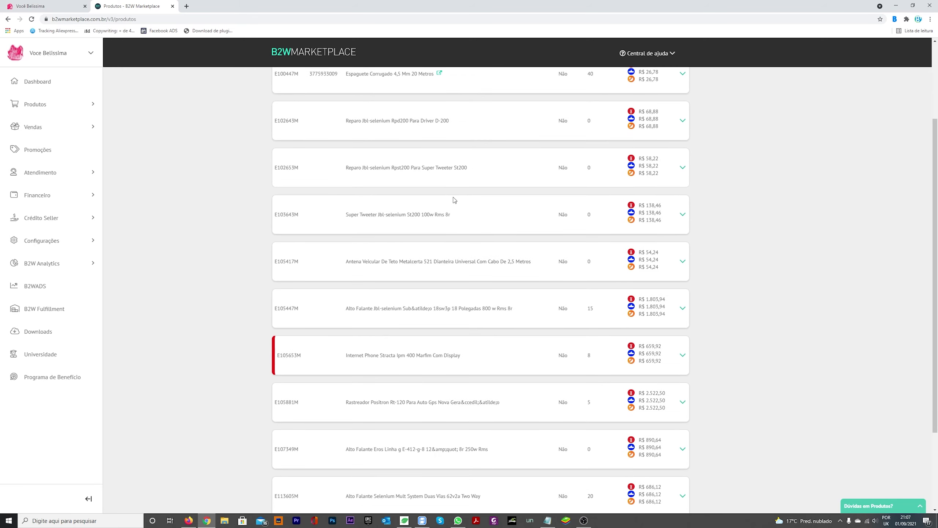
{"action": "scroll", "coordinate": [454, 200], "scroll_direction": "up", "scroll_amount": 10}
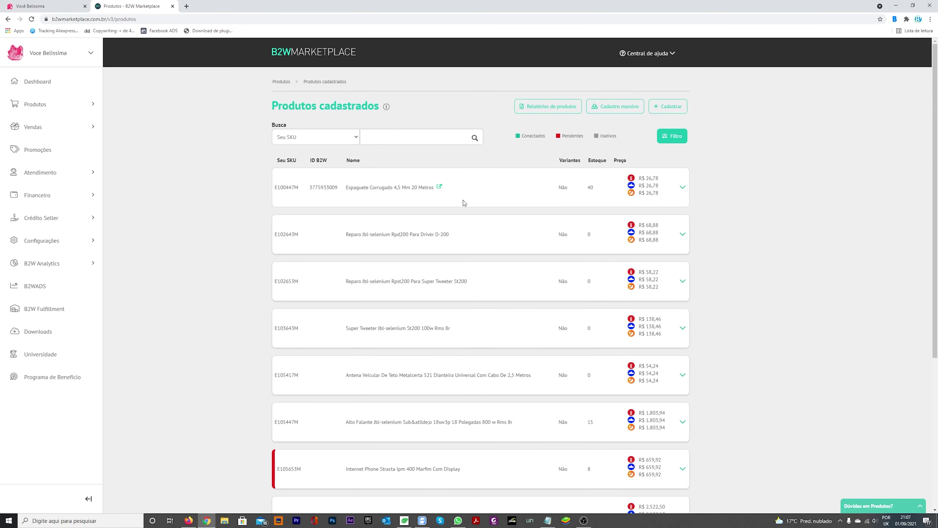
Open Espaguete Corrugado 4,5 Mm 20 Metros in B2W Marketplace, review its photos, prices and stock, and return to the product list.
{"action": "left_click", "coordinate": [463, 203]}
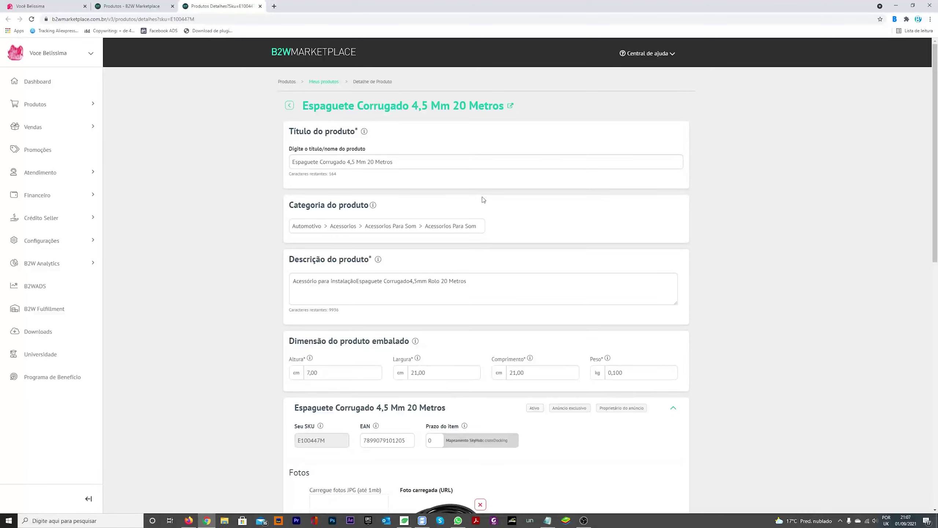
{"action": "scroll", "coordinate": [484, 224], "scroll_direction": "down", "scroll_amount": 9}
{"action": "scroll", "coordinate": [486, 227], "scroll_direction": "down", "scroll_amount": 6}
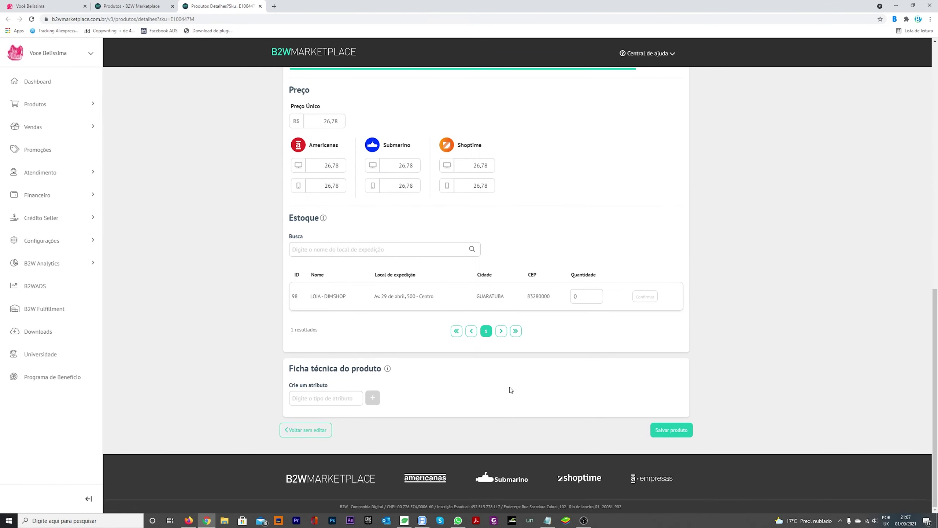
{"action": "scroll", "coordinate": [524, 391], "scroll_direction": "up", "scroll_amount": 4}
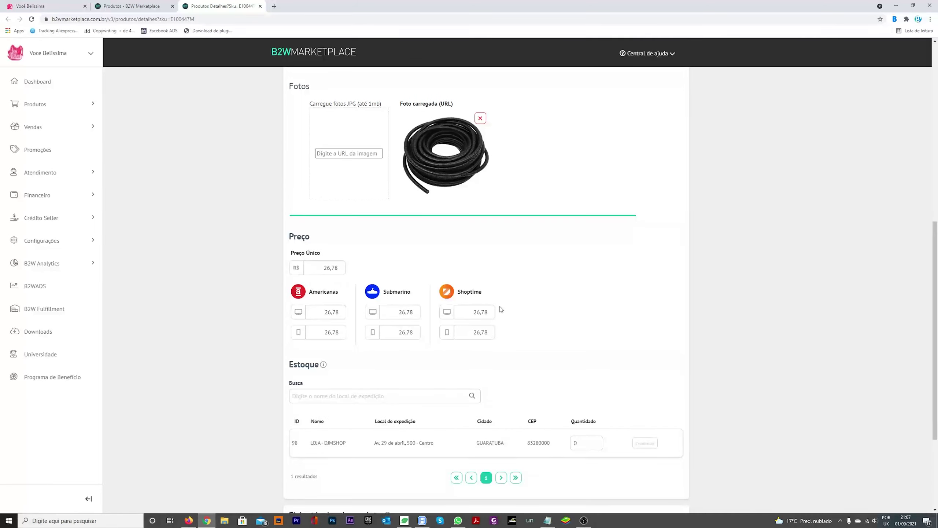
{"action": "scroll", "coordinate": [509, 334], "scroll_direction": "up", "scroll_amount": 10}
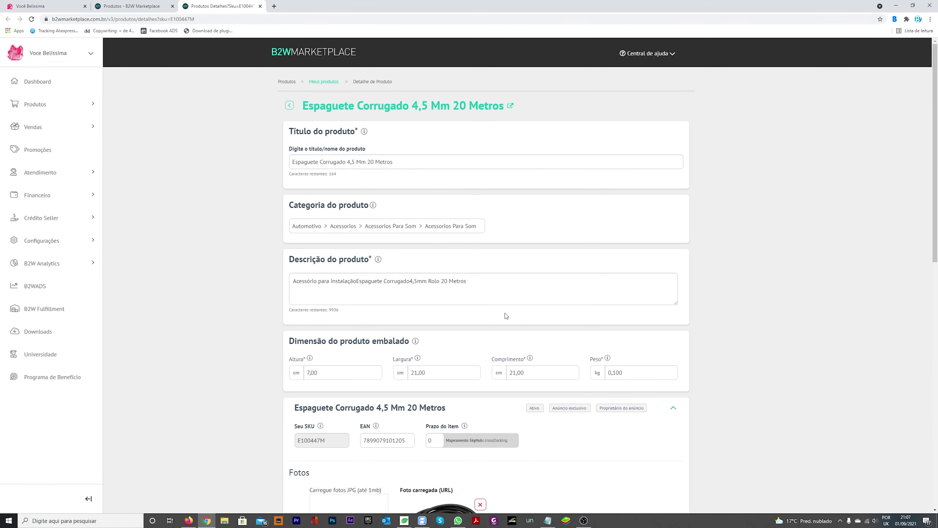
{"action": "left_click", "coordinate": [324, 82]}
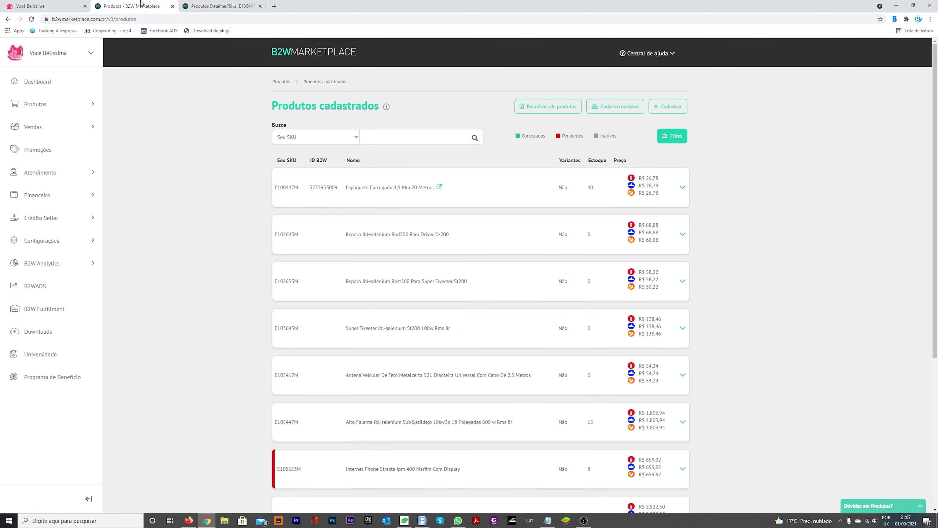
Check the actions available for Espaguete Corrugado 4,5 Mm 20 Metros and the pending issue on Internet Phone Stracta Ipm 400 Marfim Com Display.
{"action": "left_click", "coordinate": [682, 189]}
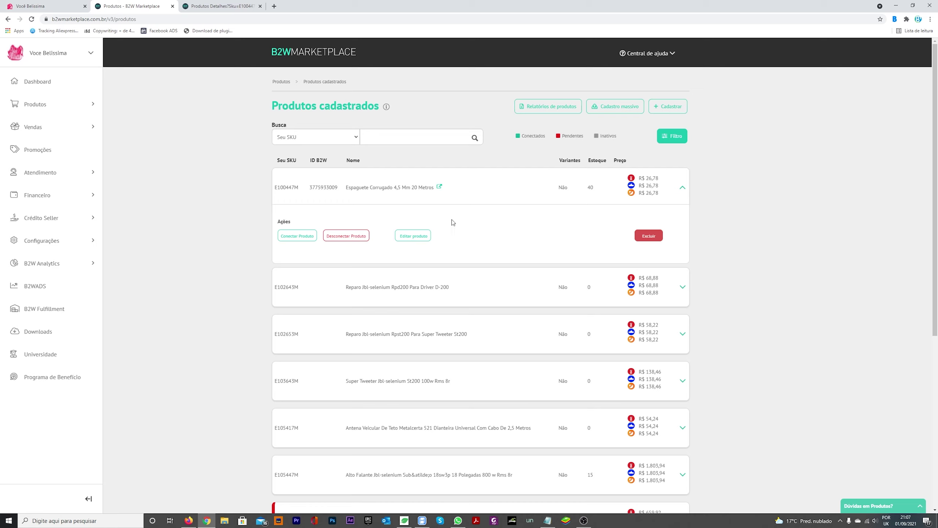
{"action": "left_click", "coordinate": [682, 188]}
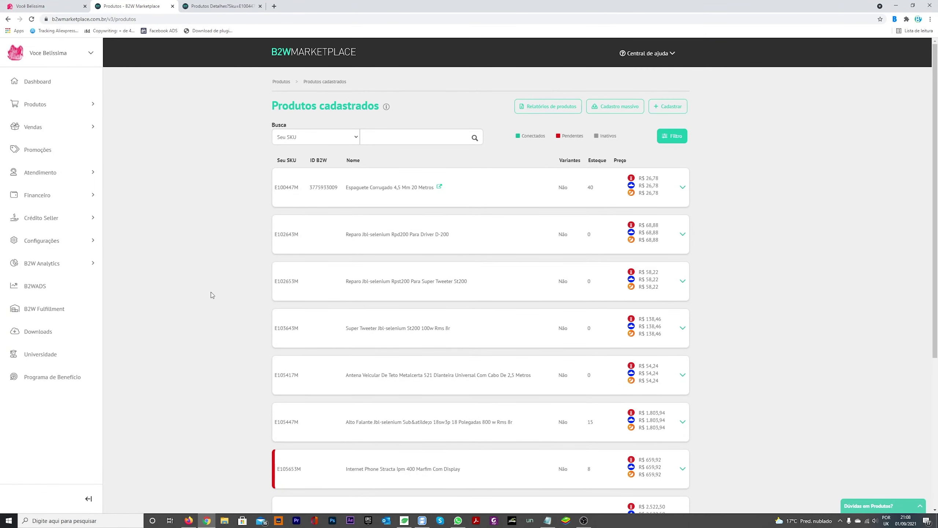
{"action": "scroll", "coordinate": [212, 294], "scroll_direction": "down", "scroll_amount": 3}
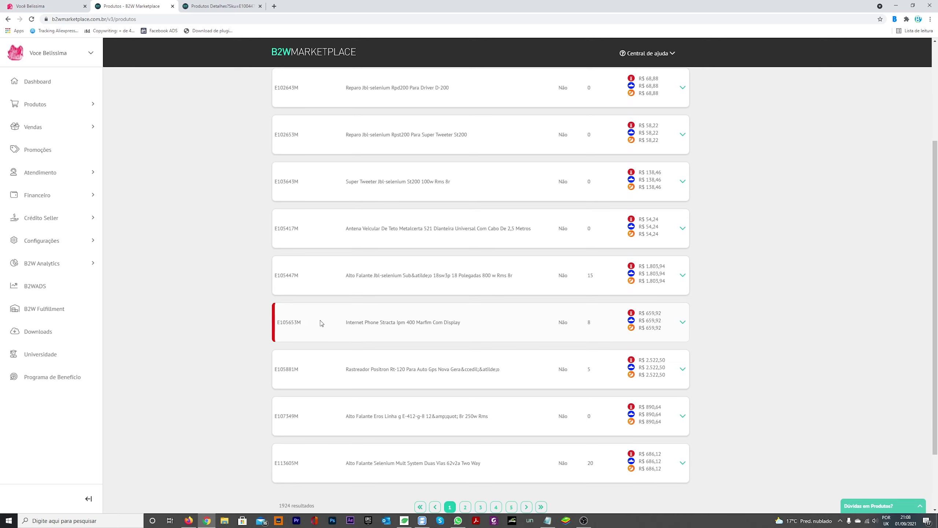
{"action": "left_click", "coordinate": [682, 322]}
{"action": "scroll", "coordinate": [313, 376], "scroll_direction": "down", "scroll_amount": 1}
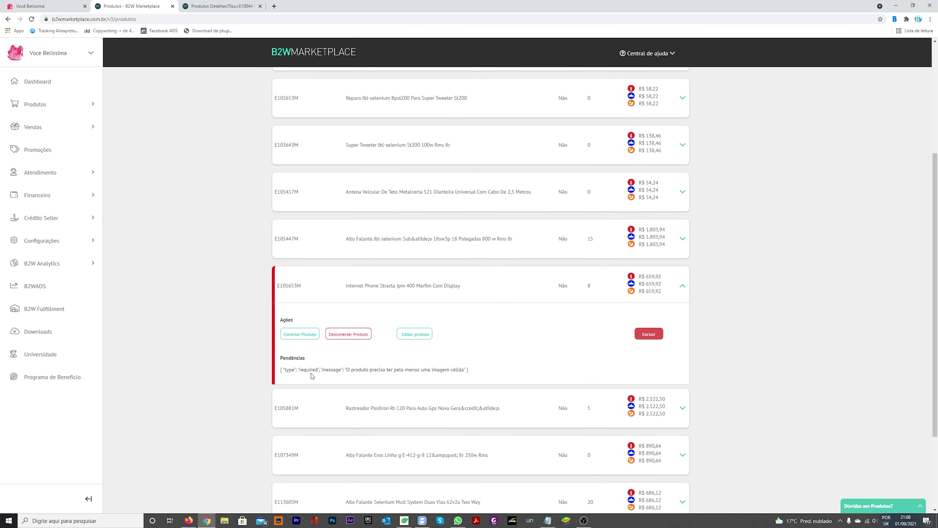
{"action": "left_click_drag", "start_coordinate": [304, 371], "coordinate": [394, 369]}
{"action": "triple_click", "coordinate": [394, 369]}
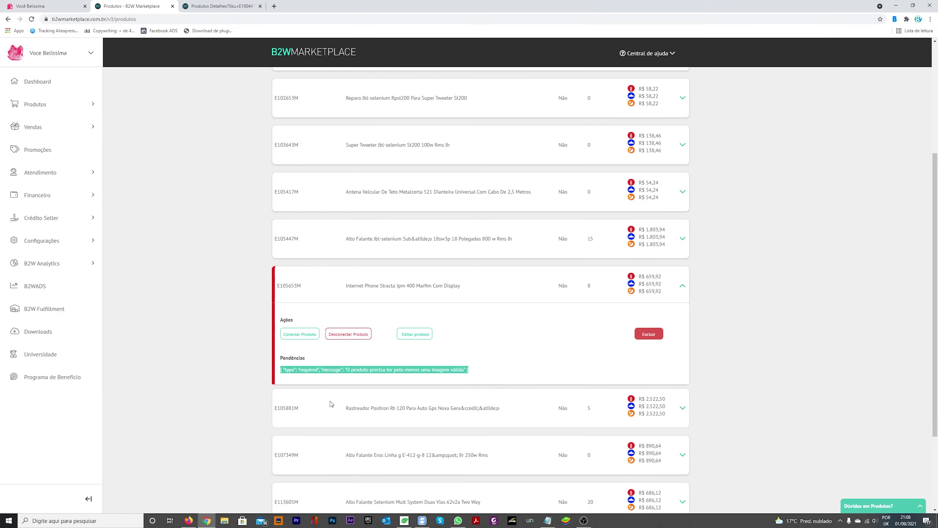
{"action": "scroll", "coordinate": [512, 355], "scroll_direction": "up", "scroll_amount": 4}
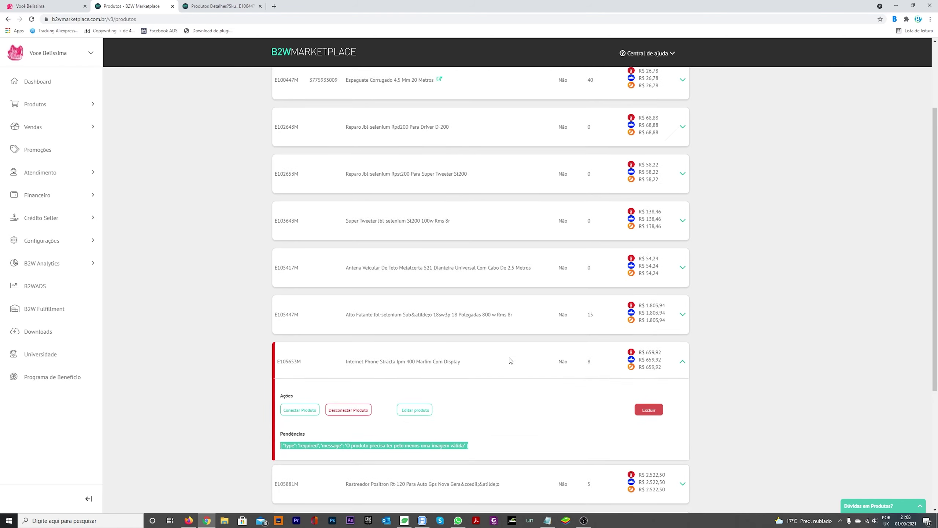
{"action": "scroll", "coordinate": [512, 361], "scroll_direction": "up", "scroll_amount": 1}
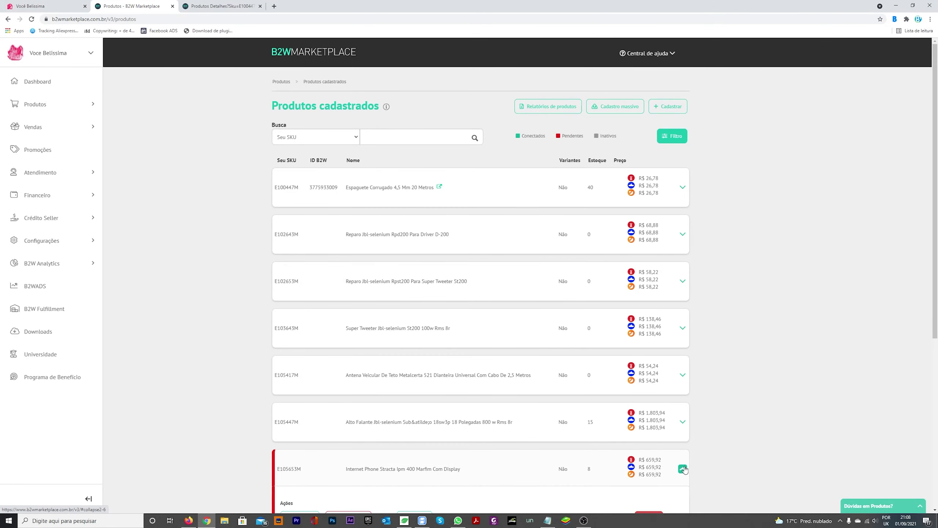
{"action": "left_click", "coordinate": [682, 469]}
Look through the rest of the registered products list and close the open detail page of product E100447M.
{"action": "scroll", "coordinate": [557, 399], "scroll_direction": "down", "scroll_amount": 1}
{"action": "scroll", "coordinate": [555, 397], "scroll_direction": "down", "scroll_amount": 4}
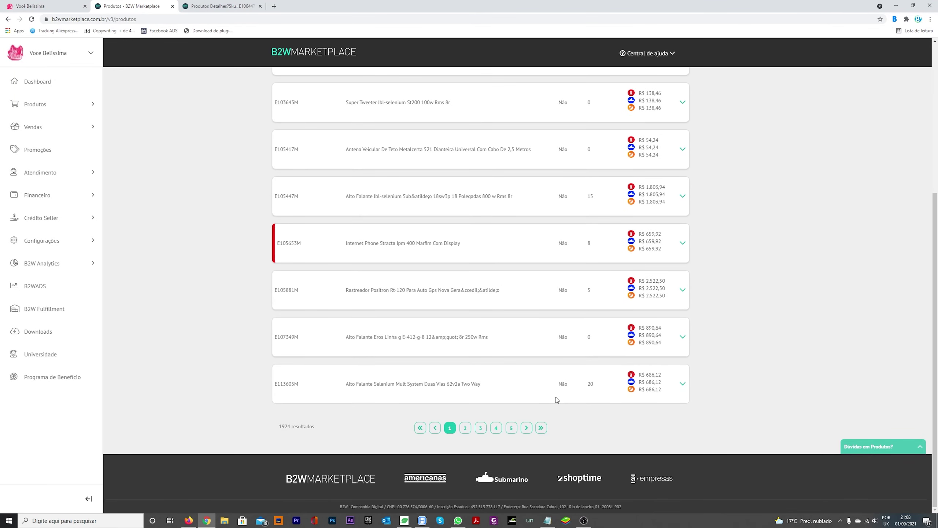
{"action": "scroll", "coordinate": [565, 381], "scroll_direction": "up", "scroll_amount": 4}
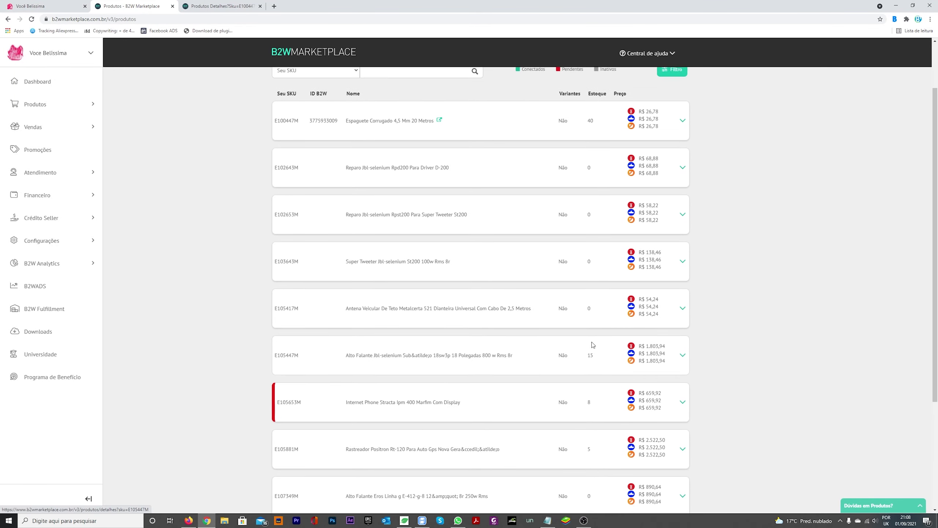
{"action": "scroll", "coordinate": [592, 345], "scroll_direction": "up", "scroll_amount": 2}
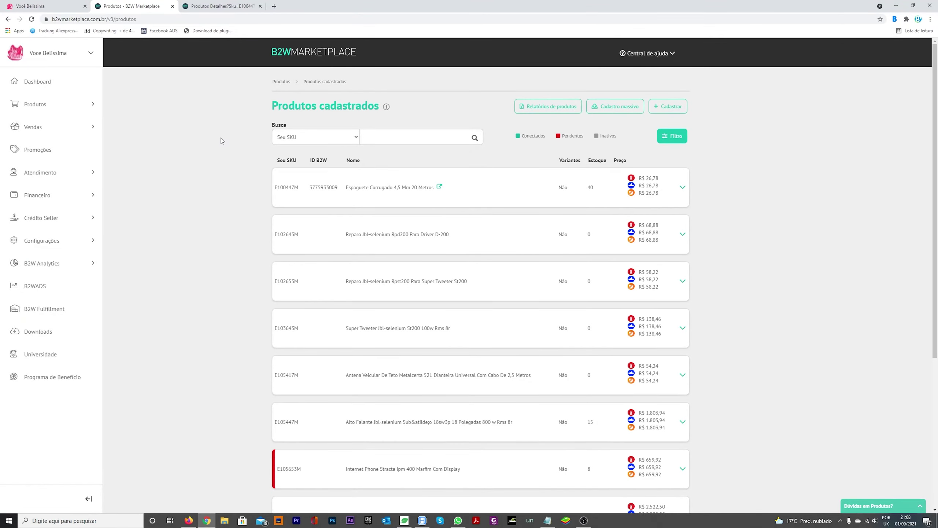
{"action": "left_click", "coordinate": [239, 7]}
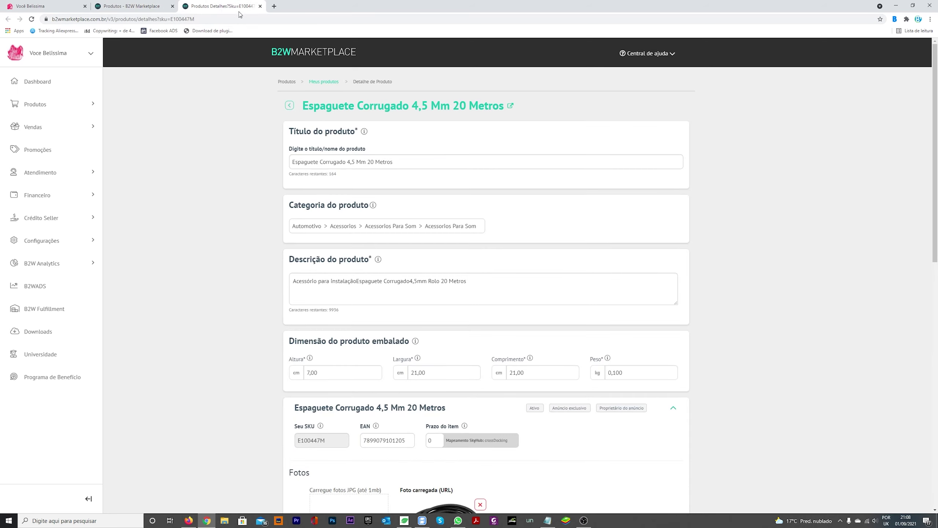
{"action": "left_click", "coordinate": [260, 7]}
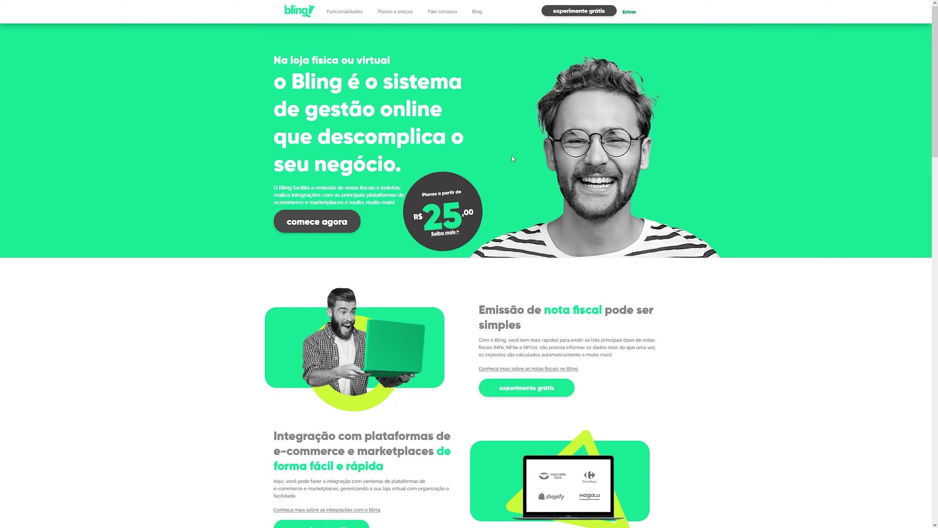
Switch to Bling, sign in with the prefilled credentials and open the registered products.
{"action": "mouse_move", "coordinate": [629, 15]}
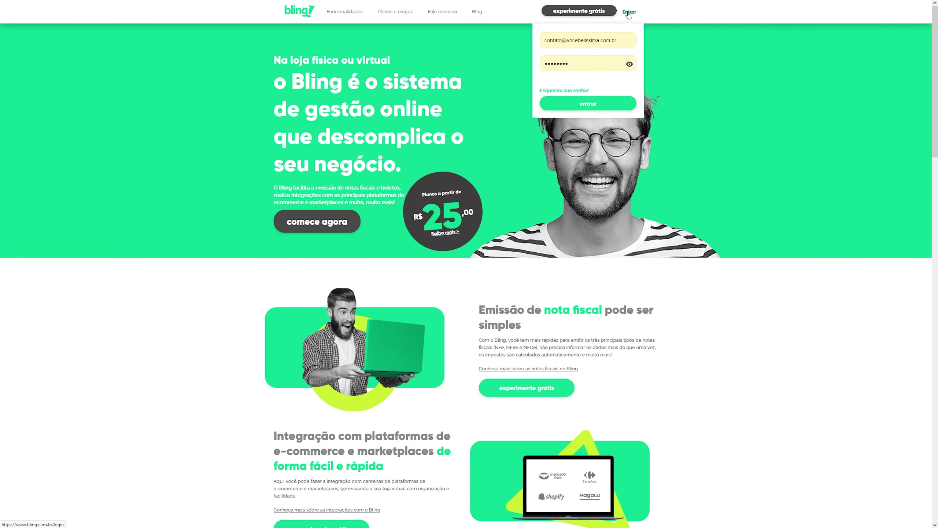
{"action": "left_click", "coordinate": [601, 105]}
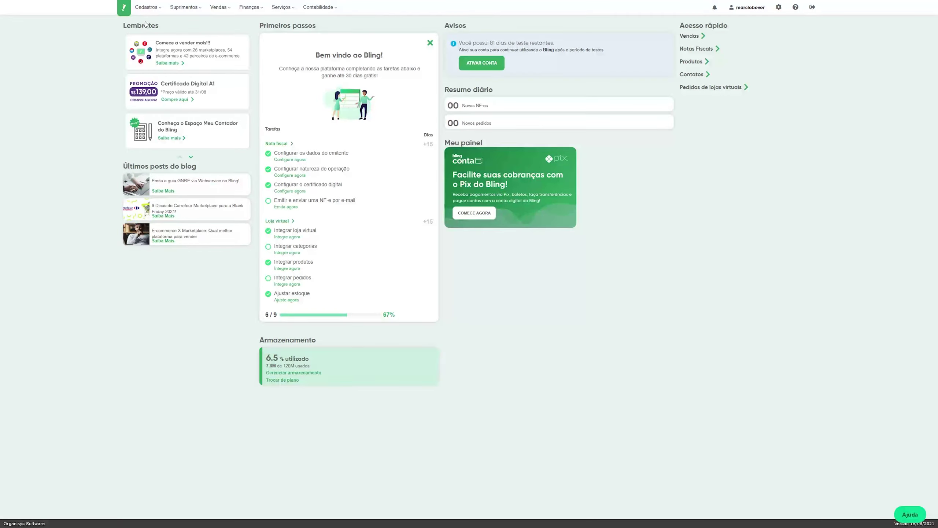
{"action": "left_click", "coordinate": [146, 6]}
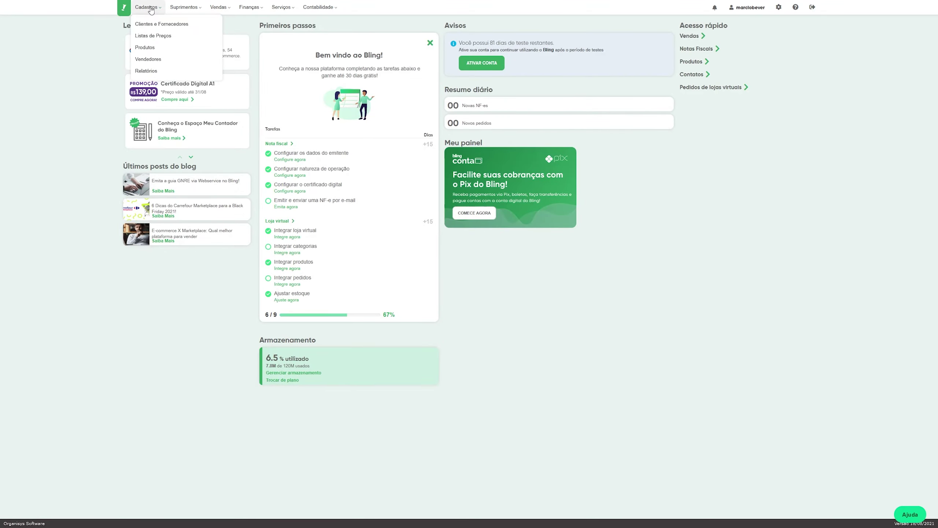
{"action": "left_click", "coordinate": [146, 51]}
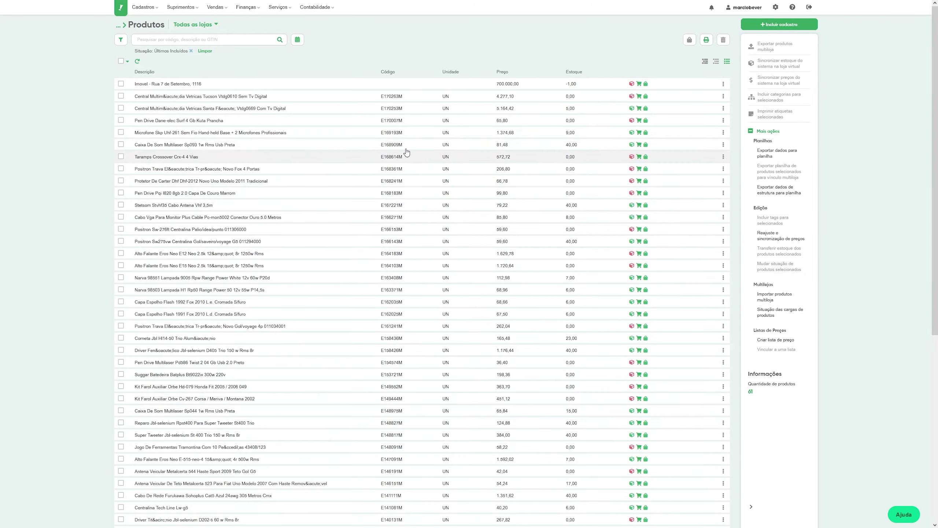
Look through the product list's descriptions, codes, prices and stock, and select all the products.
{"action": "scroll", "coordinate": [224, 128], "scroll_direction": "down", "scroll_amount": 8}
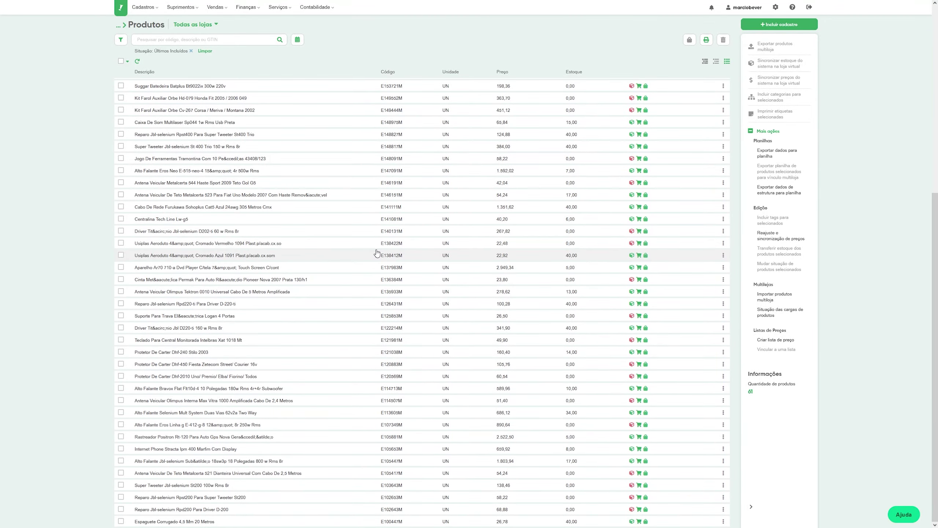
{"action": "scroll", "coordinate": [377, 253], "scroll_direction": "up", "scroll_amount": 8}
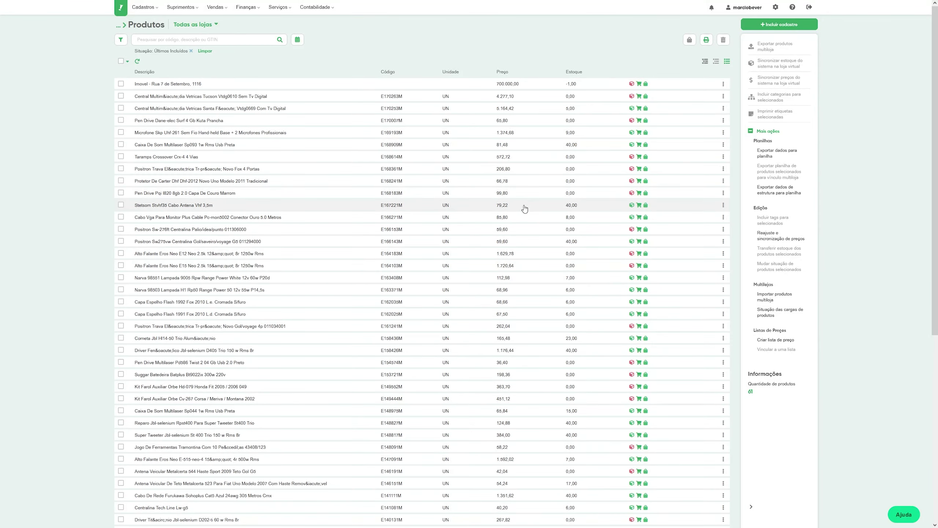
{"action": "scroll", "coordinate": [521, 214], "scroll_direction": "down", "scroll_amount": 2}
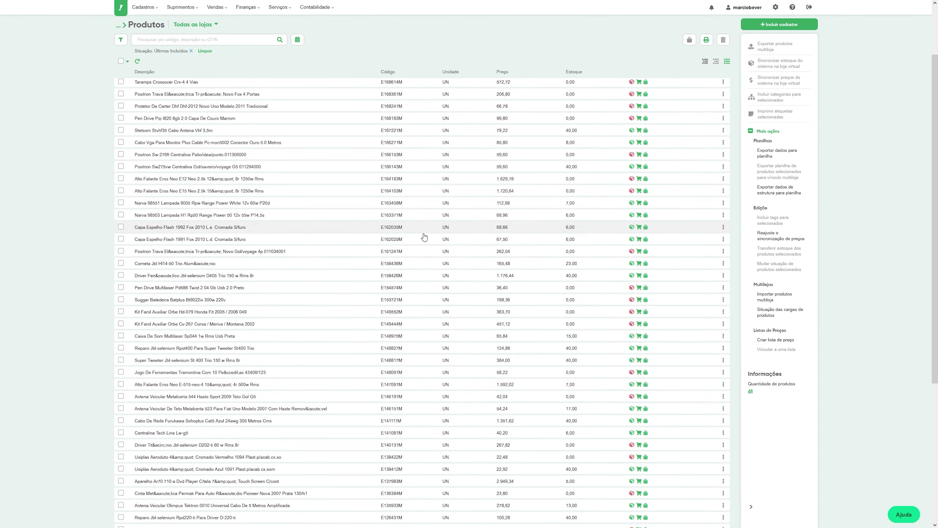
{"action": "scroll", "coordinate": [413, 286], "scroll_direction": "down", "scroll_amount": 1}
{"action": "scroll", "coordinate": [413, 287], "scroll_direction": "down", "scroll_amount": 6}
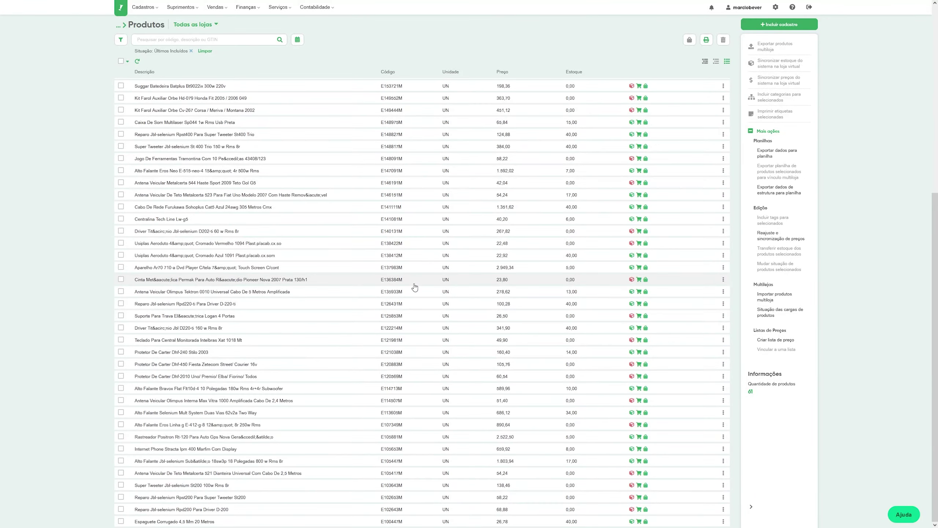
{"action": "scroll", "coordinate": [393, 255], "scroll_direction": "up", "scroll_amount": 6}
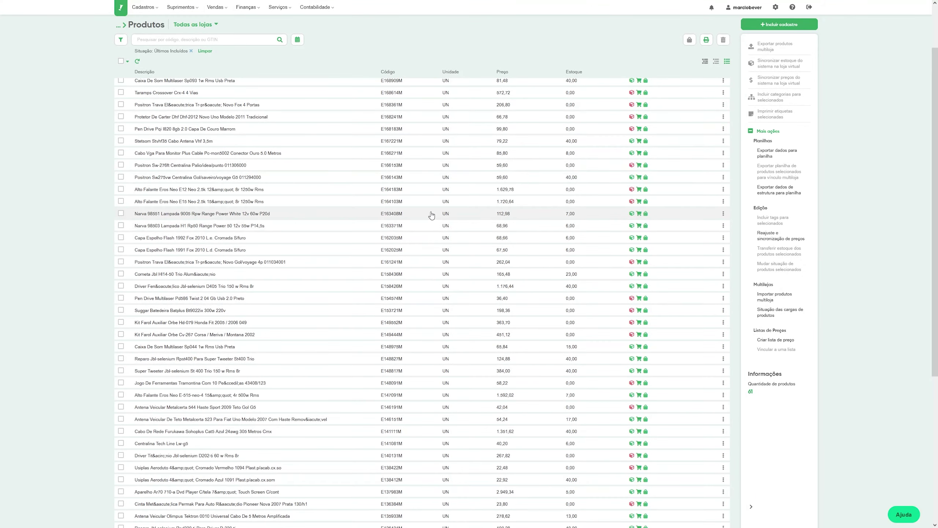
{"action": "scroll", "coordinate": [290, 264], "scroll_direction": "up", "scroll_amount": 1}
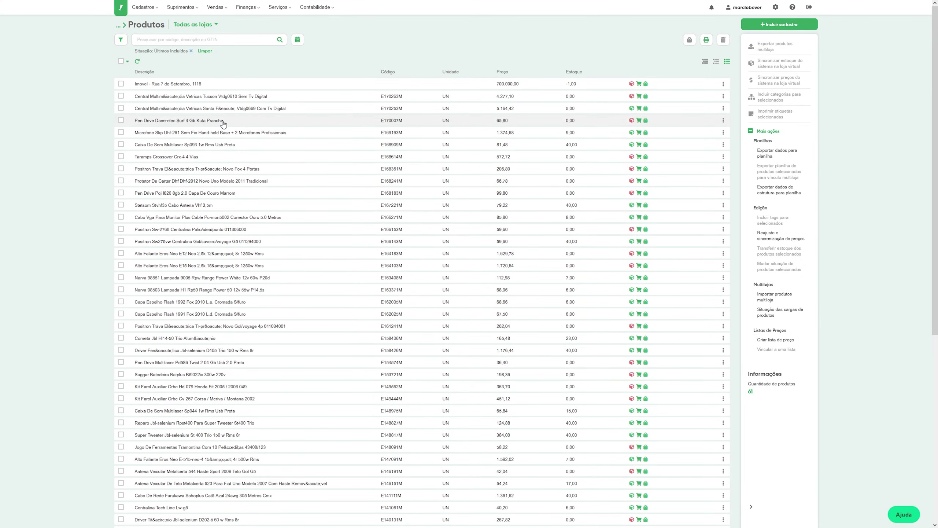
{"action": "scroll", "coordinate": [260, 181], "scroll_direction": "down", "scroll_amount": 1}
{"action": "left_click", "coordinate": [121, 60]}
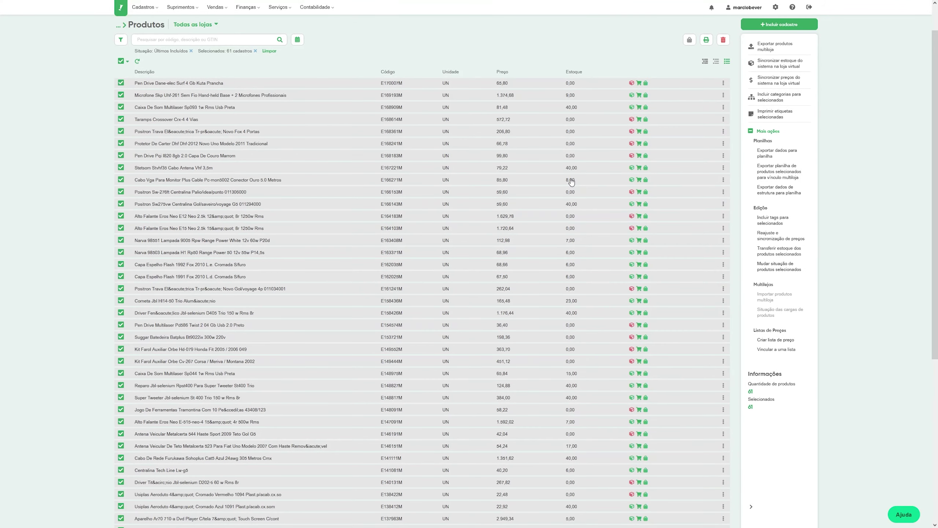
Open the Positron electric lock product for Novo Fox 4 Portas and review its general data, stock, supplier and image details.
{"action": "left_click", "coordinate": [206, 132]}
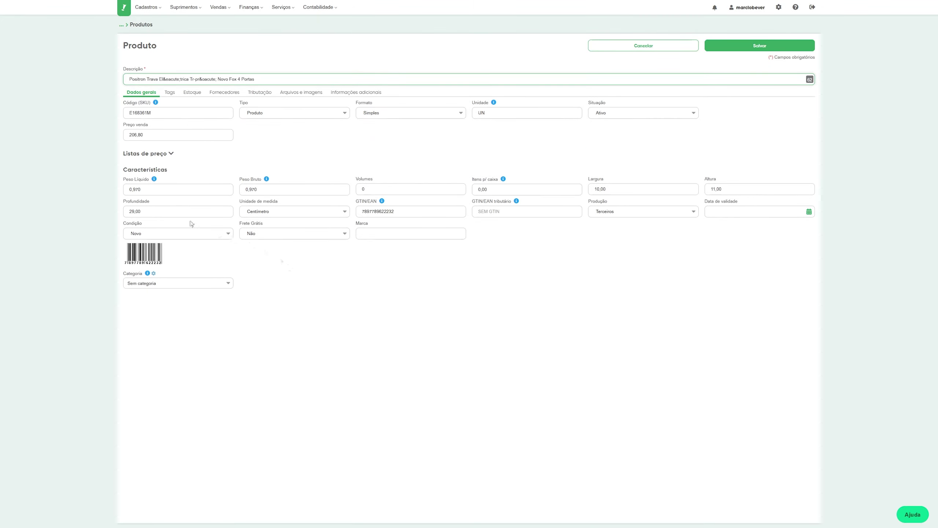
{"action": "left_click", "coordinate": [192, 92]}
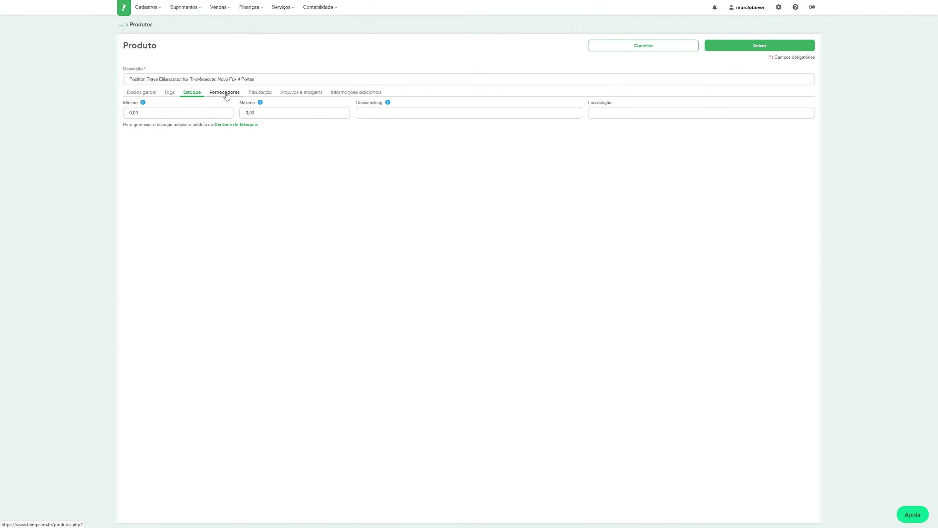
{"action": "left_click", "coordinate": [226, 93]}
{"action": "left_click", "coordinate": [296, 93]}
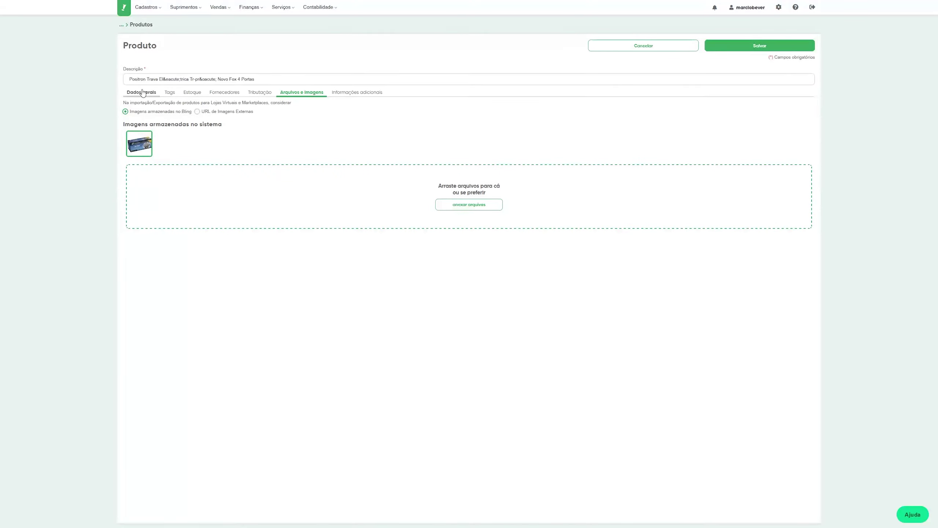
Open the customers and suppliers list and view the Receita Federal record.
{"action": "mouse_move", "coordinate": [173, 11]}
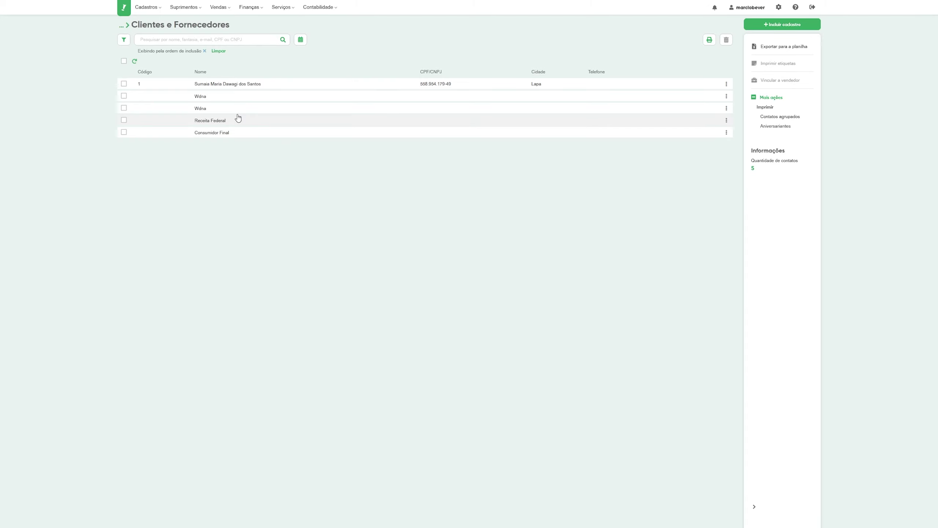
{"action": "left_click", "coordinate": [206, 121]}
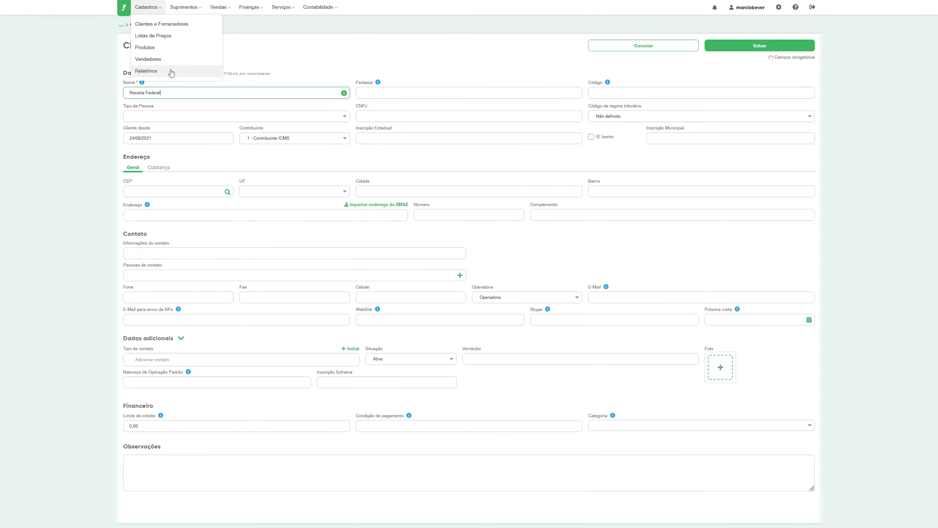
Open the sales orders and clear the period and status filters.
{"action": "mouse_move", "coordinate": [220, 7]}
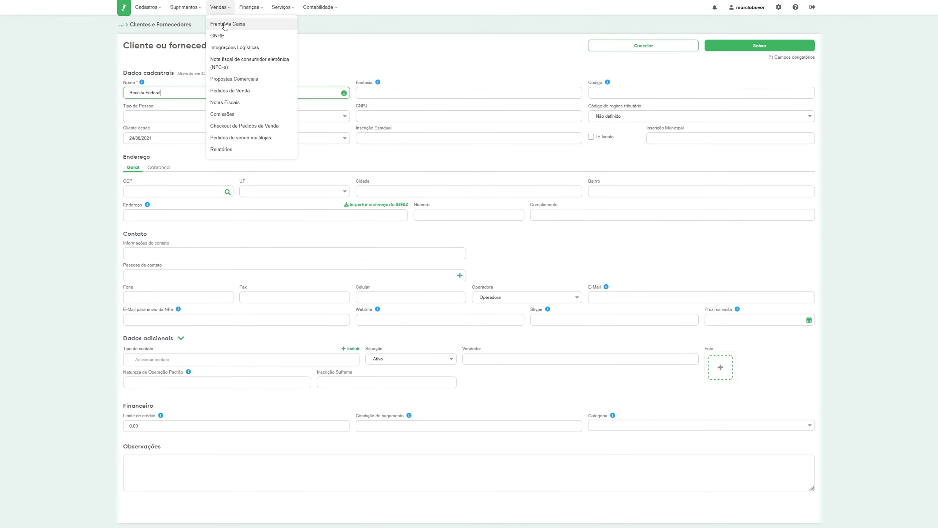
{"action": "left_click", "coordinate": [233, 92]}
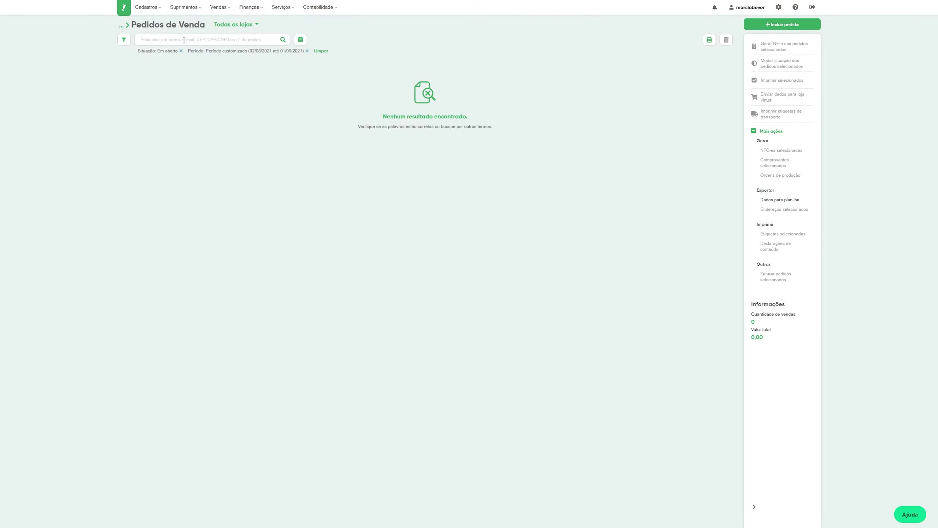
{"action": "left_click", "coordinate": [307, 51]}
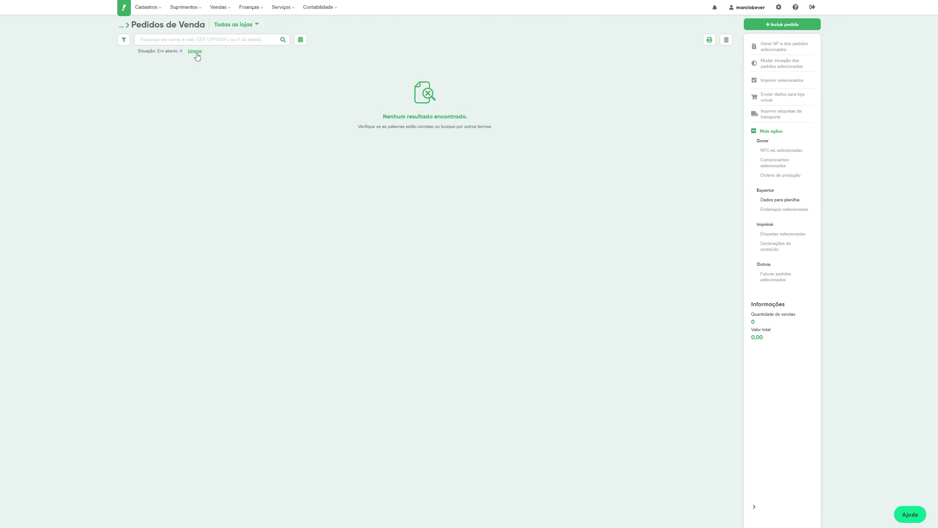
{"action": "left_click", "coordinate": [193, 51]}
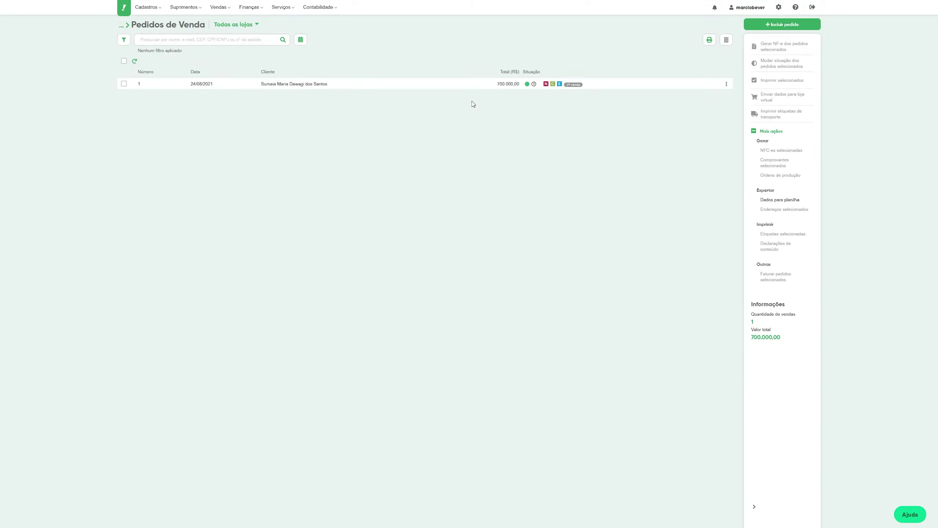
Open the sales order dated 24/08/2021 and review its items, totals and payment installments.
{"action": "left_click", "coordinate": [289, 86]}
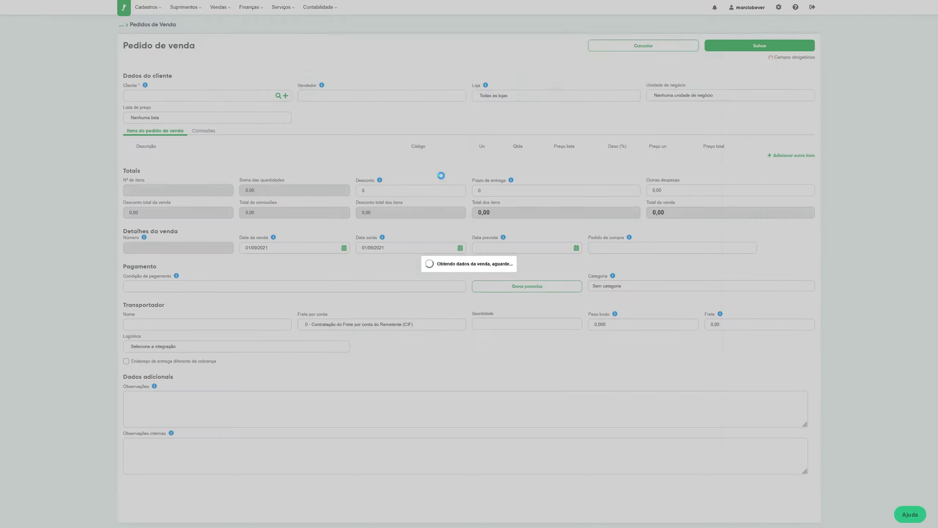
{"action": "scroll", "coordinate": [505, 239], "scroll_direction": "down", "scroll_amount": 1}
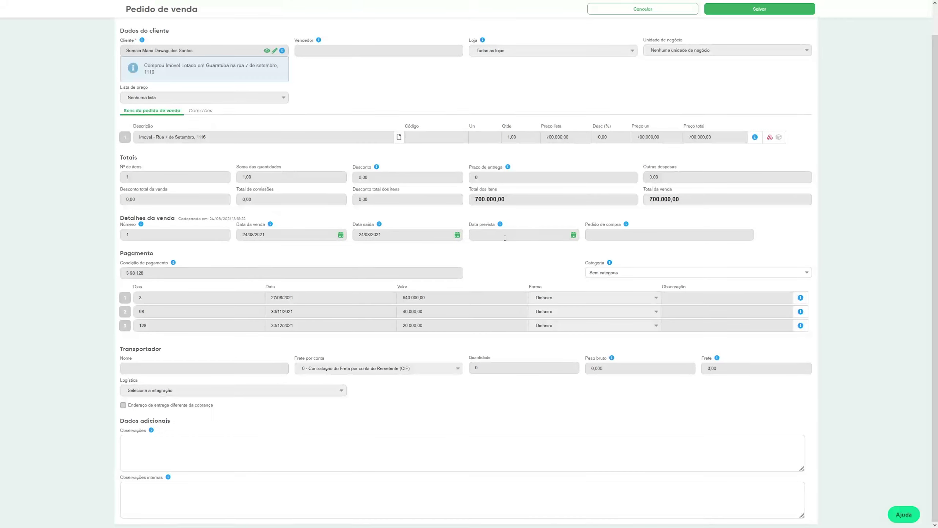
{"action": "scroll", "coordinate": [338, 342], "scroll_direction": "up", "scroll_amount": 1}
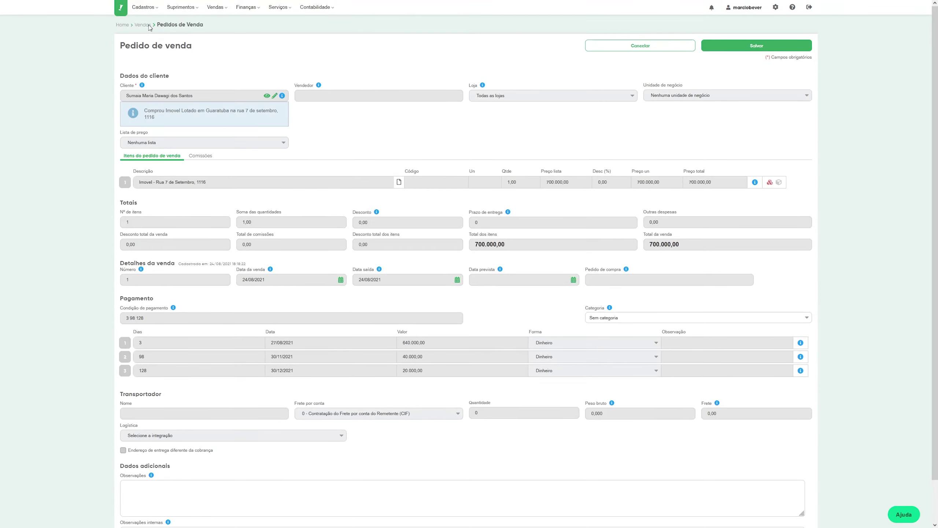
Return to the sales orders list, view its printable report, and go back to the list.
{"action": "double_click", "coordinate": [143, 25]}
{"action": "mouse_move", "coordinate": [216, 7]}
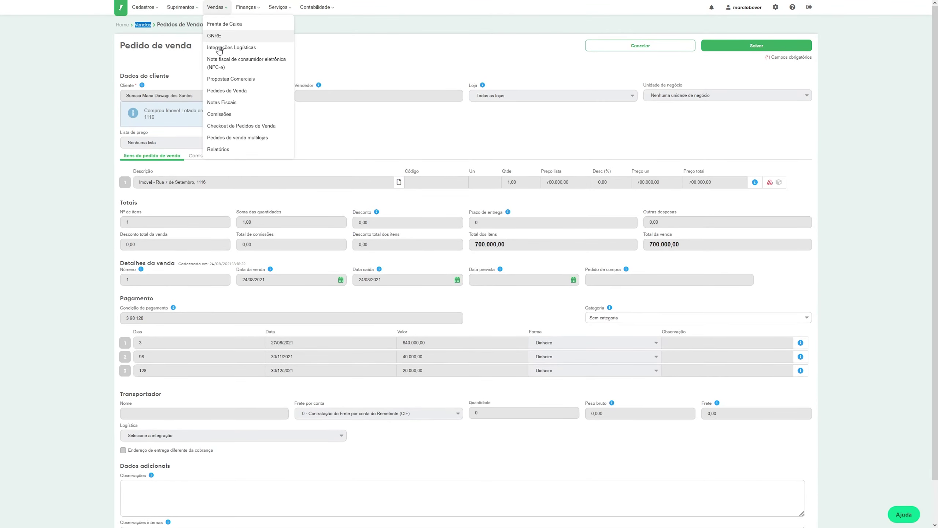
{"action": "left_click", "coordinate": [225, 90]}
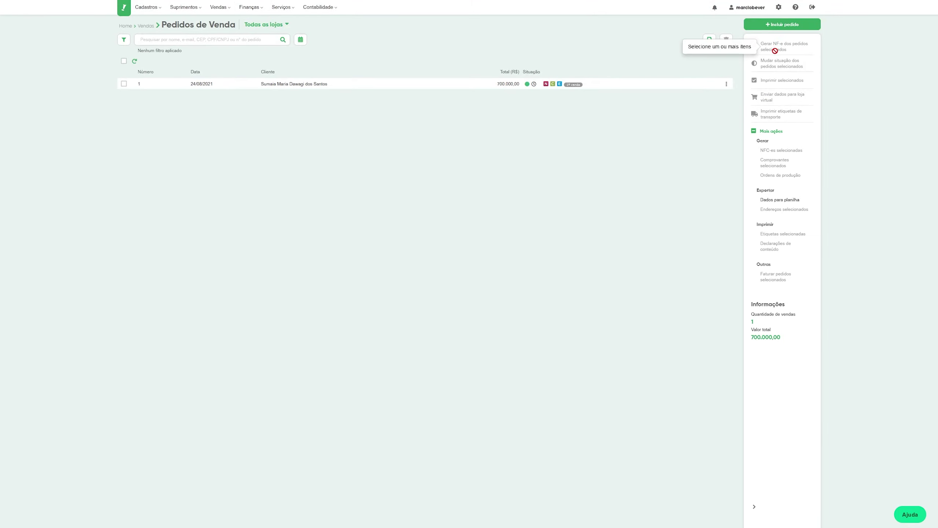
{"action": "left_click", "coordinate": [708, 41]}
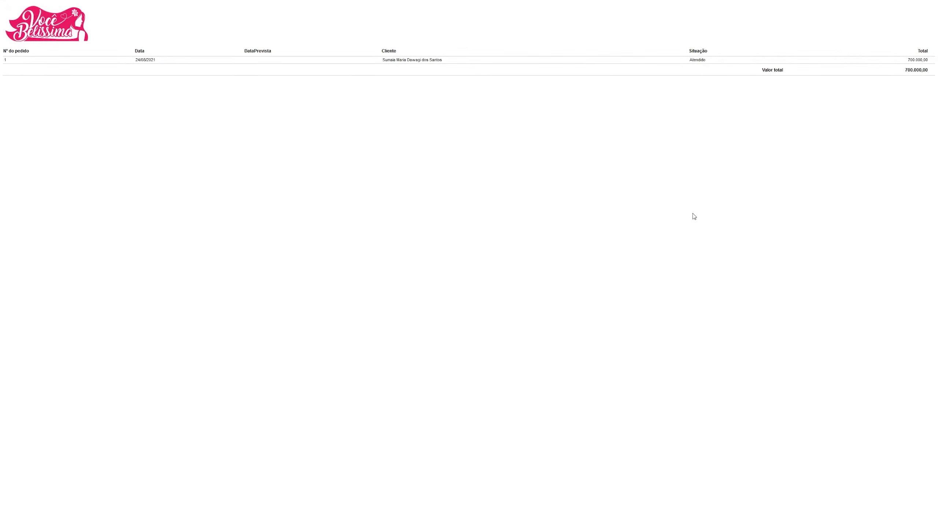
{"action": "left_click", "coordinate": [568, 8]}
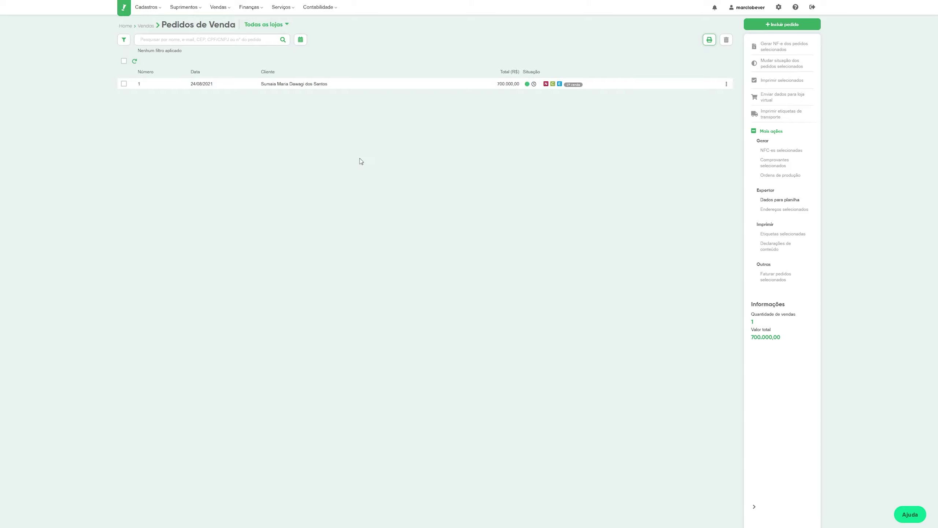
Open the cash and bank movements (Caixa e Bancos) and clear the period filter.
{"action": "left_click", "coordinate": [250, 8]}
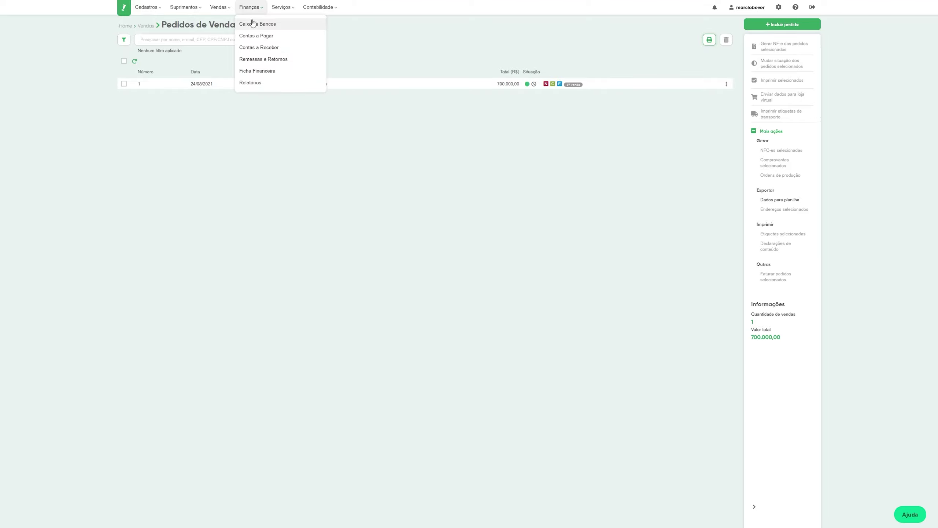
{"action": "left_click", "coordinate": [251, 24]}
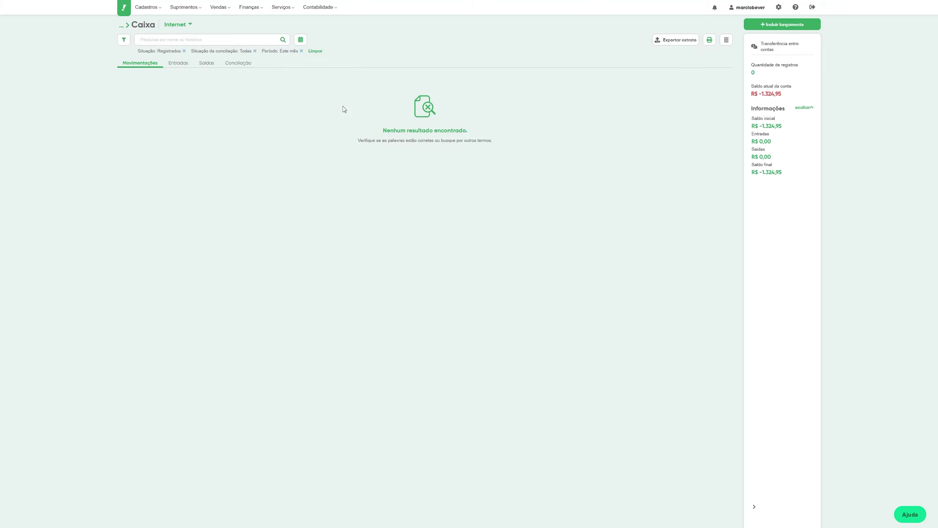
{"action": "left_click", "coordinate": [314, 51]}
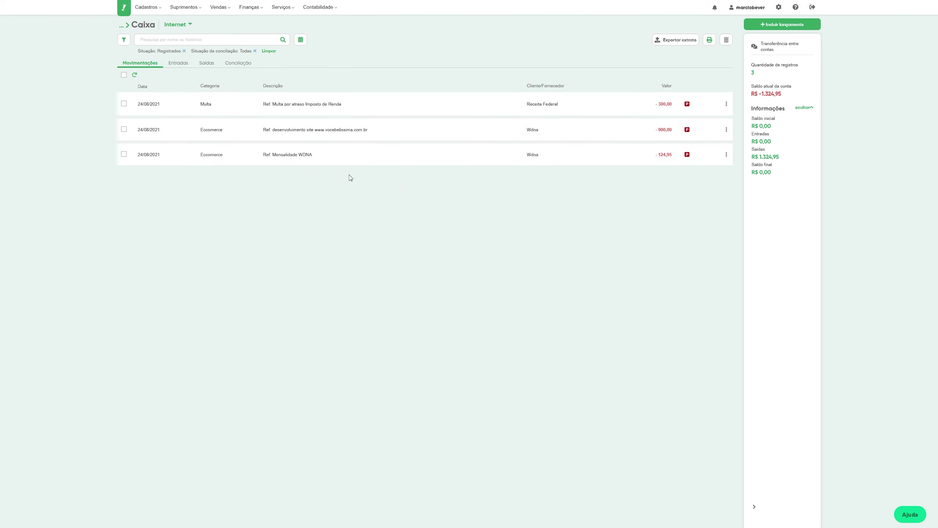